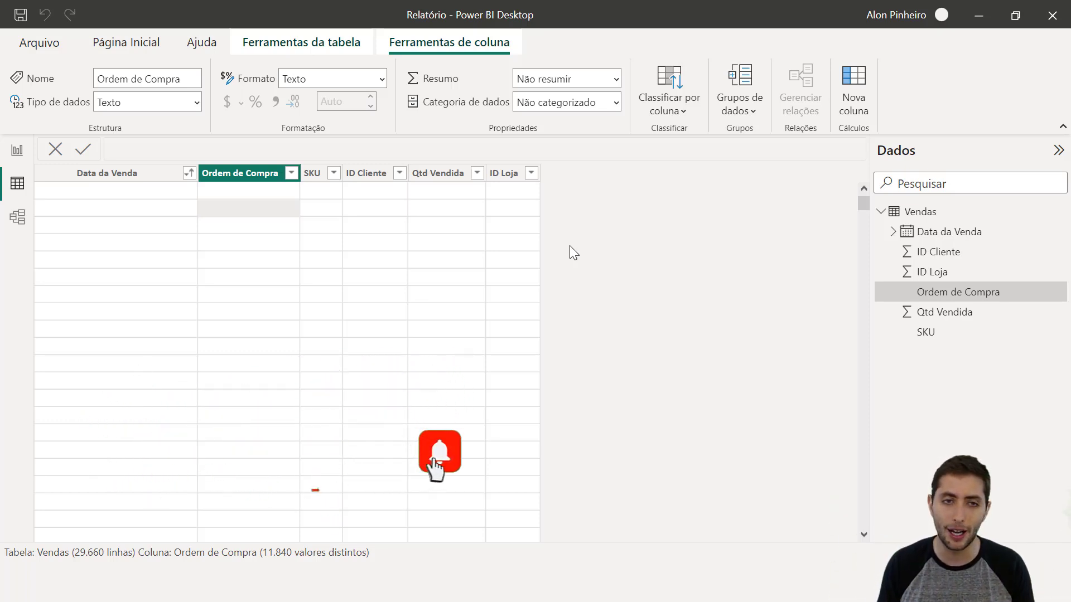
Examine the Vendas table for blank rows at its beginning and filled records around its middle.
{"action": "left_click", "coordinate": [474, 262]}
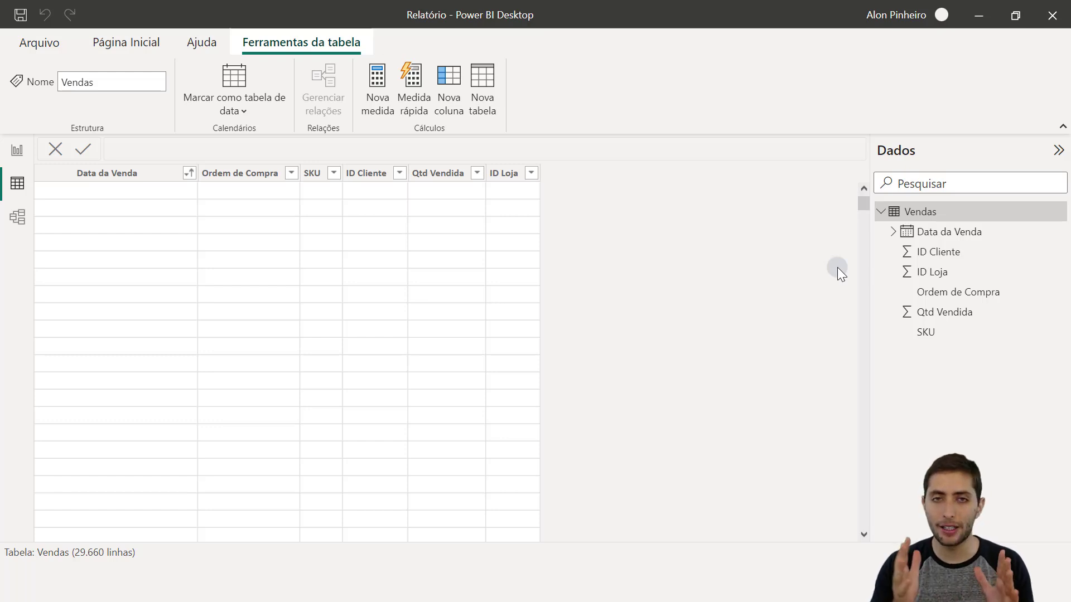
{"action": "left_click", "coordinate": [303, 237]}
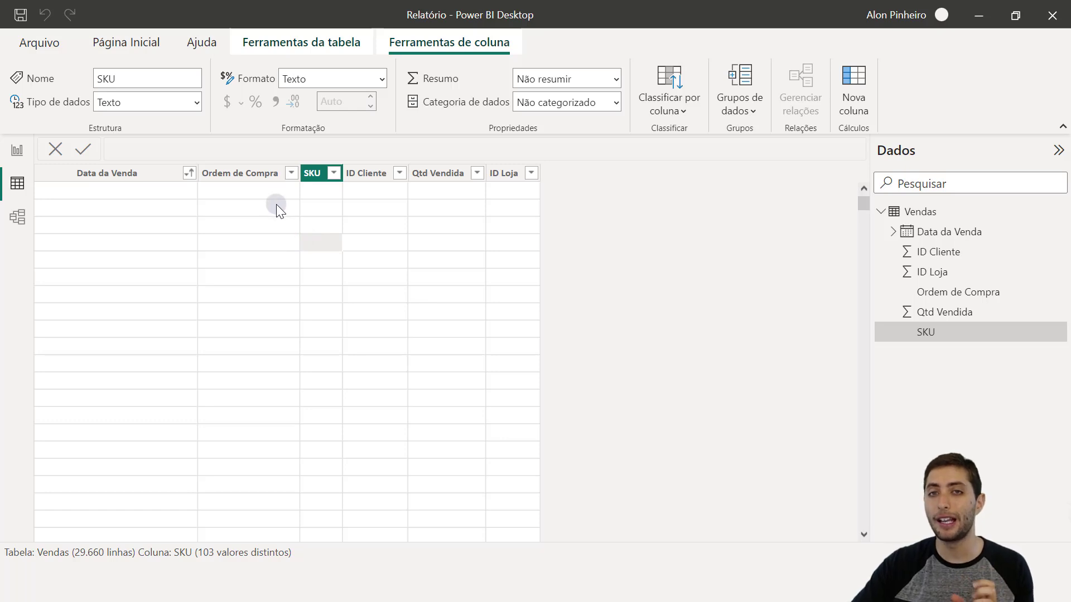
{"action": "scroll", "coordinate": [291, 211], "scroll_direction": "down", "scroll_amount": 2}
{"action": "scroll", "coordinate": [294, 223], "scroll_direction": "up", "scroll_amount": 2}
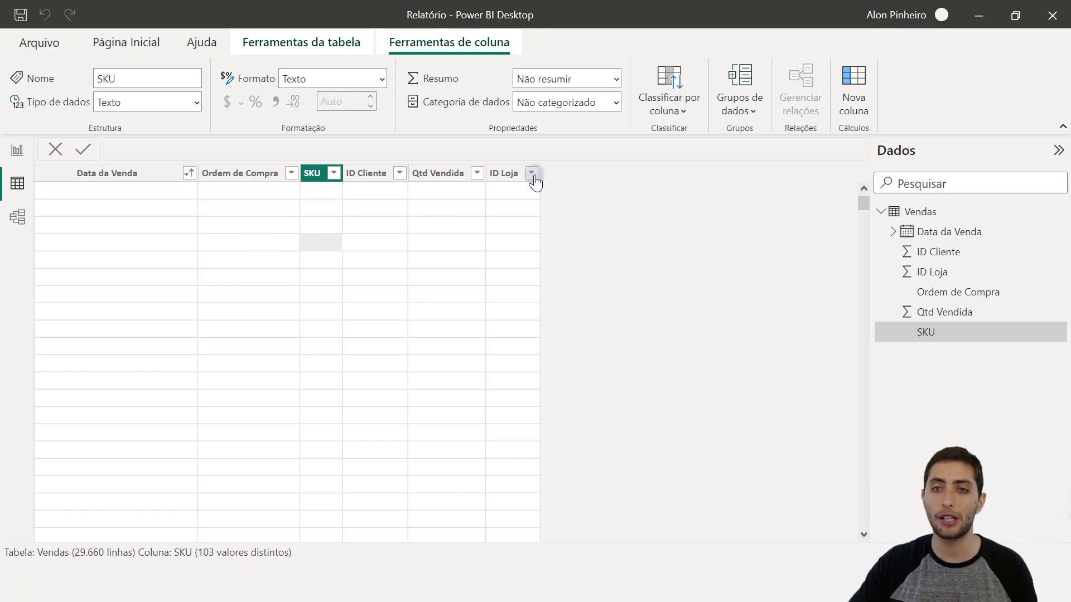
{"action": "left_click_drag", "start_coordinate": [863, 204], "coordinate": [864, 362]}
{"action": "scroll", "coordinate": [555, 317], "scroll_direction": "down", "scroll_amount": 10}
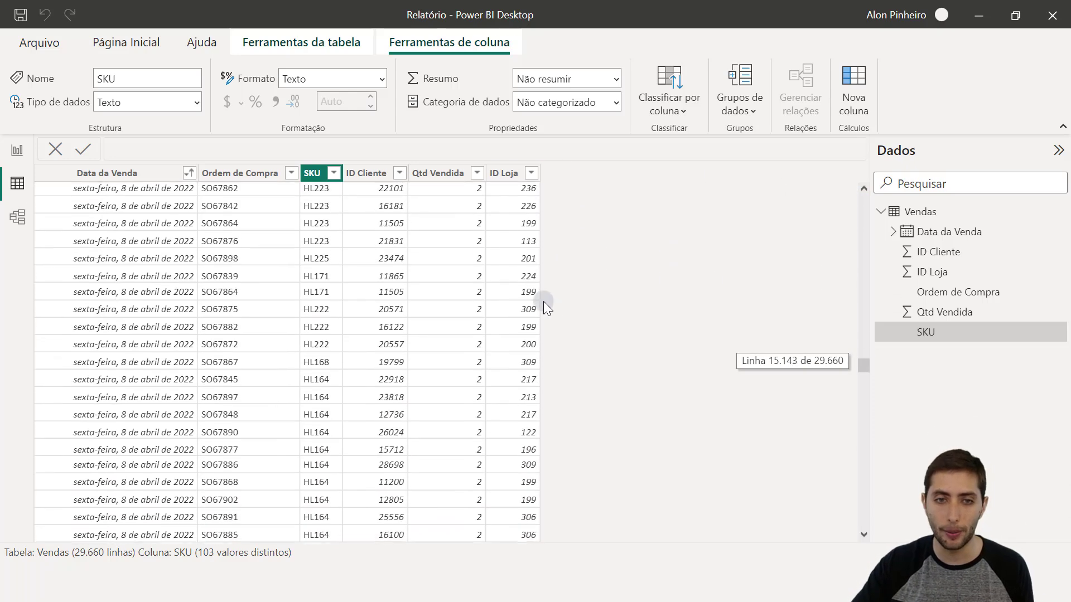
{"action": "left_click_drag", "start_coordinate": [862, 371], "coordinate": [839, 175]}
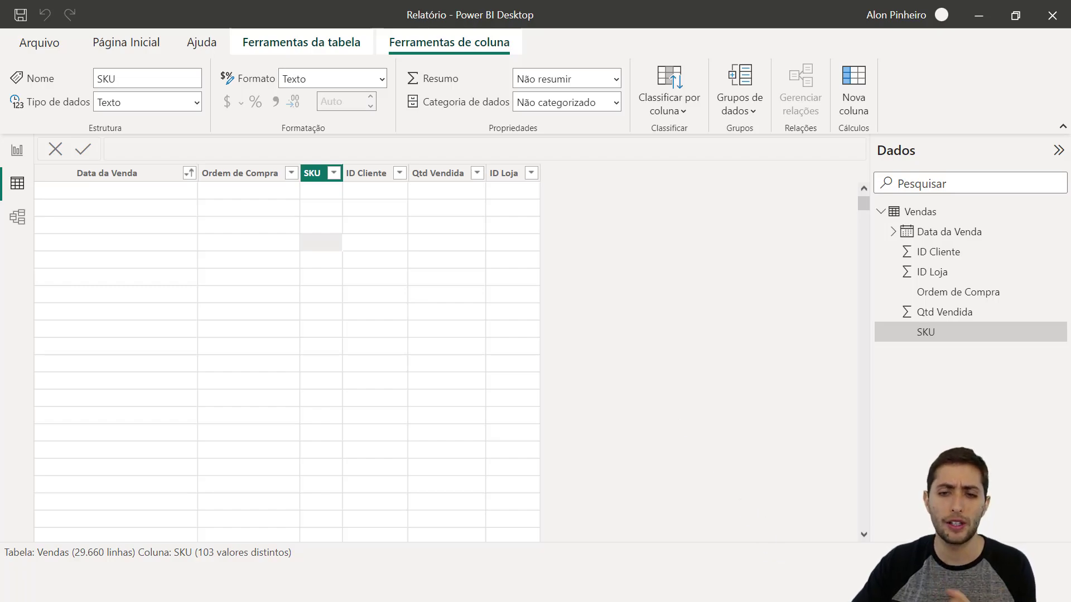
Switch to the Base Vendas workbook in Excel and go to the end of the sales records on Plan1.
{"action": "key", "text": "alt+Tab"}
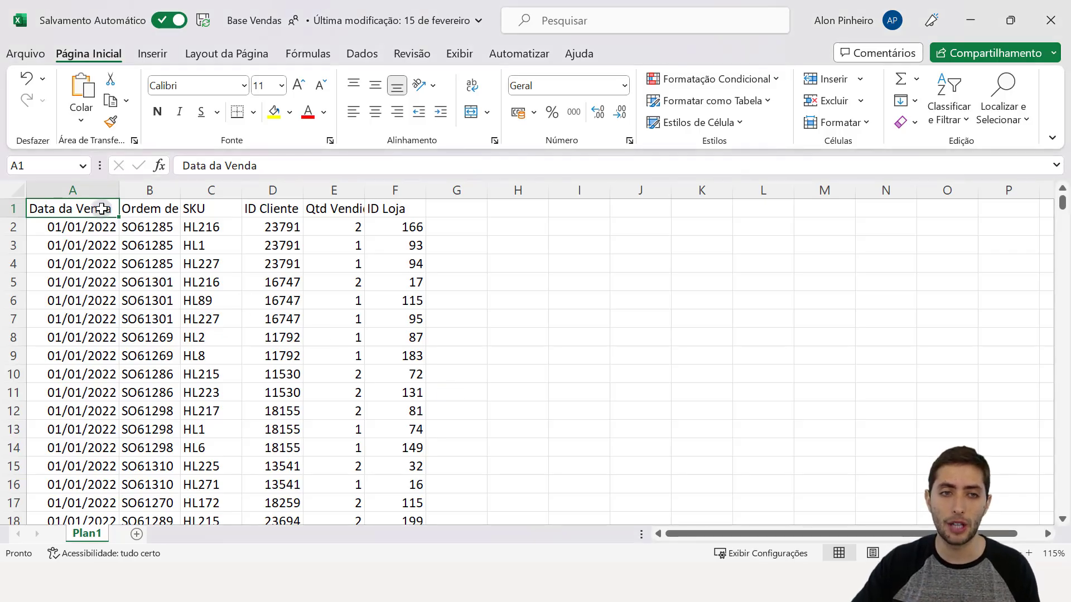
{"action": "left_click", "coordinate": [122, 299]}
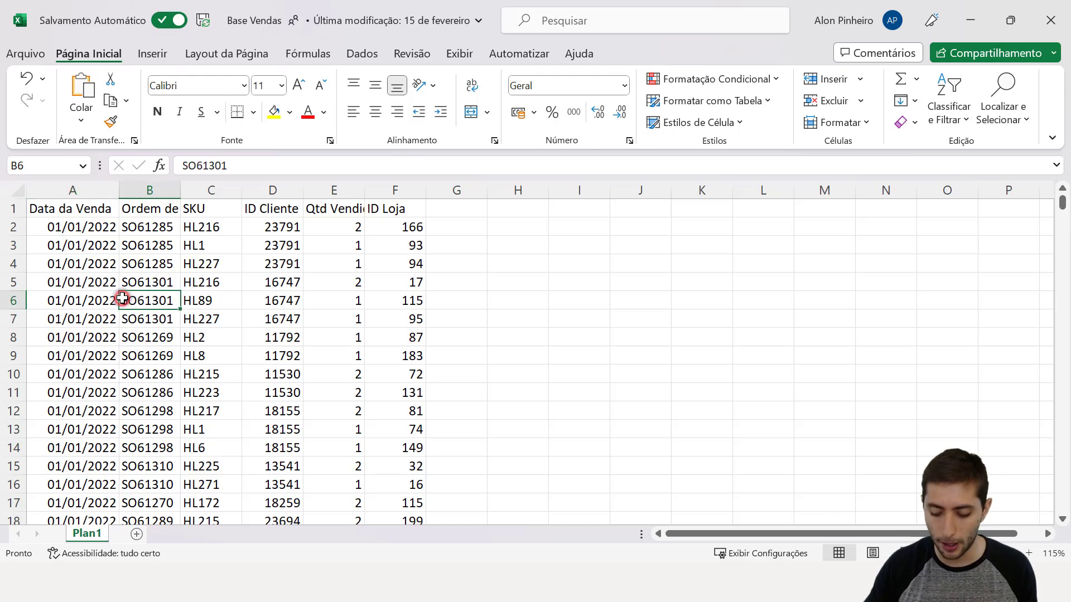
{"action": "key", "text": "ctrl+Down"}
{"action": "key", "text": "Left"}
{"action": "key", "text": "Down"}
{"action": "key", "text": "Down"}
{"action": "key", "text": "Down"}
{"action": "key", "text": "Up"}
{"action": "key", "text": "Up"}
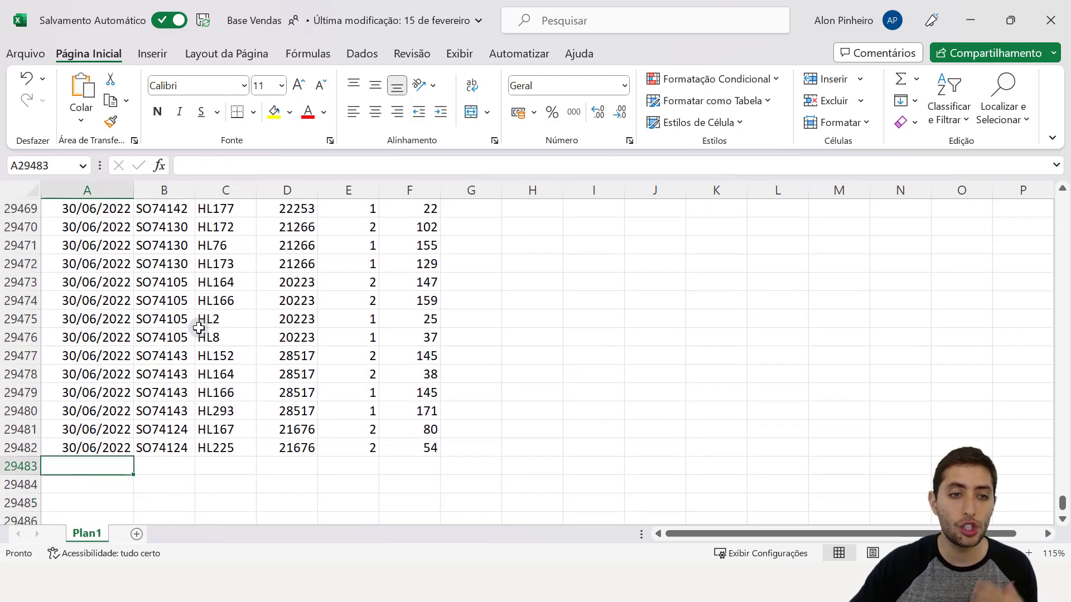
Examine the empty area directly below the last sales record, ending on cell A29483.
{"action": "scroll", "coordinate": [123, 299], "scroll_direction": "down", "scroll_amount": 2}
{"action": "left_click_drag", "start_coordinate": [96, 361], "coordinate": [499, 515]}
{"action": "scroll", "coordinate": [356, 454], "scroll_direction": "down", "scroll_amount": 2}
{"action": "left_click", "coordinate": [155, 351]}
{"action": "left_click", "coordinate": [155, 351]}
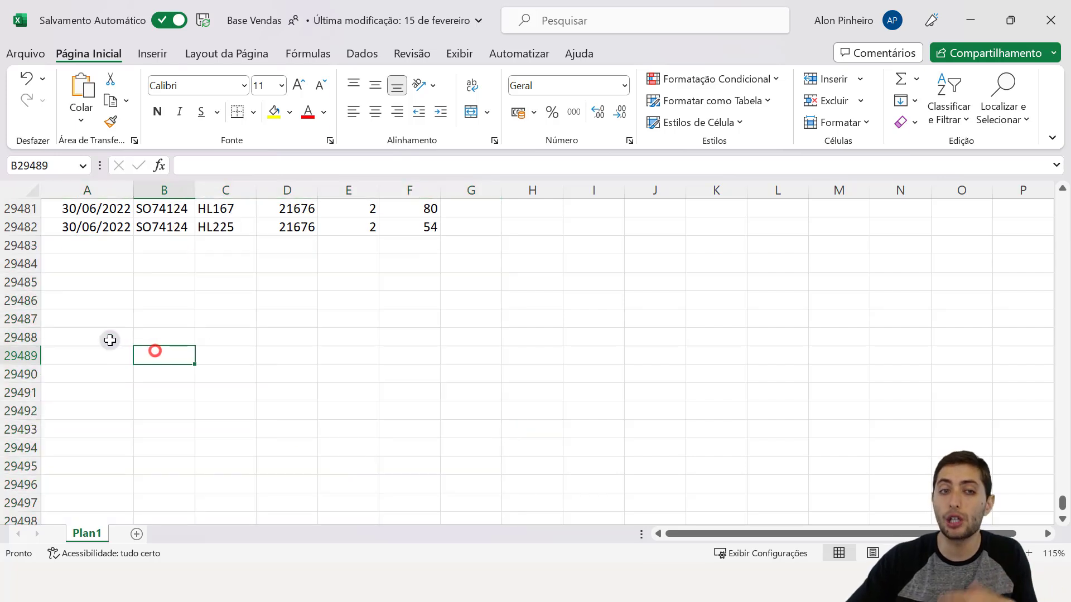
{"action": "left_click", "coordinate": [110, 340]}
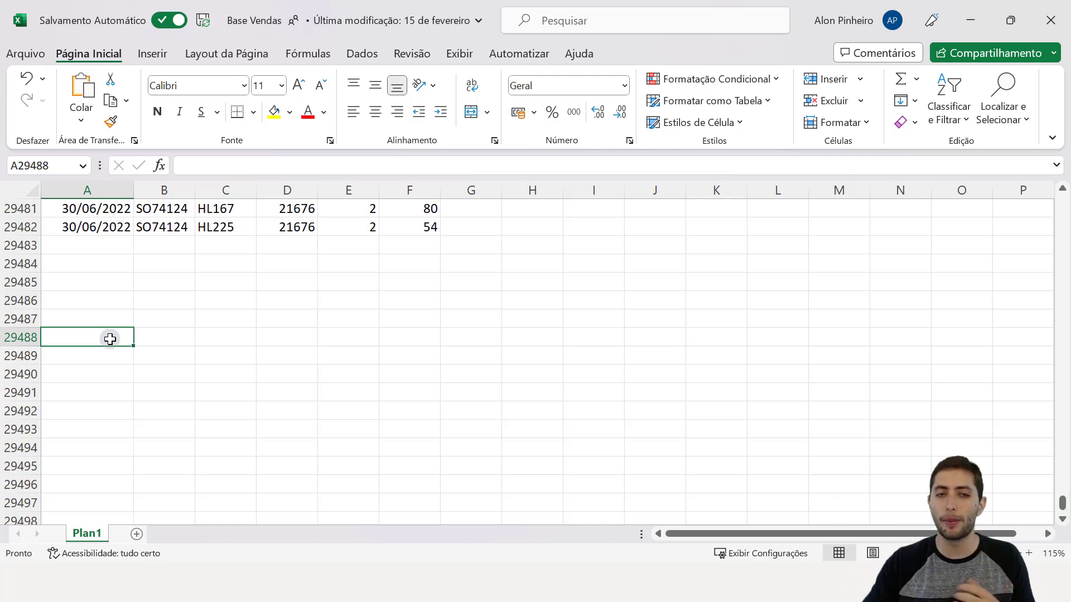
{"action": "left_click", "coordinate": [87, 249]}
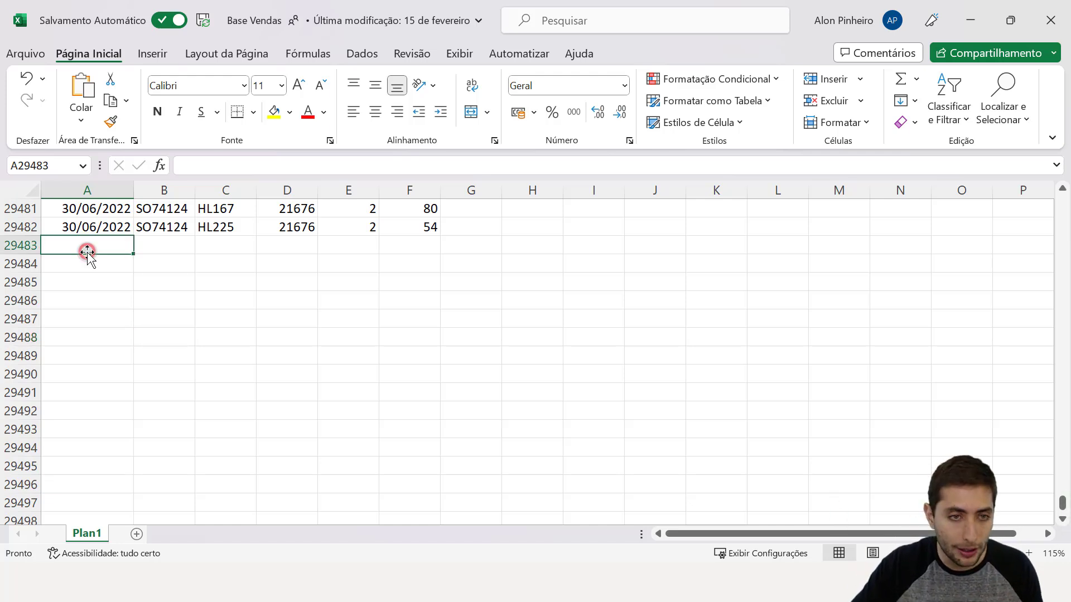
Inspect the contents of cells A29483 through A29486, one by one, without changing them.
{"action": "double_click", "coordinate": [88, 250]}
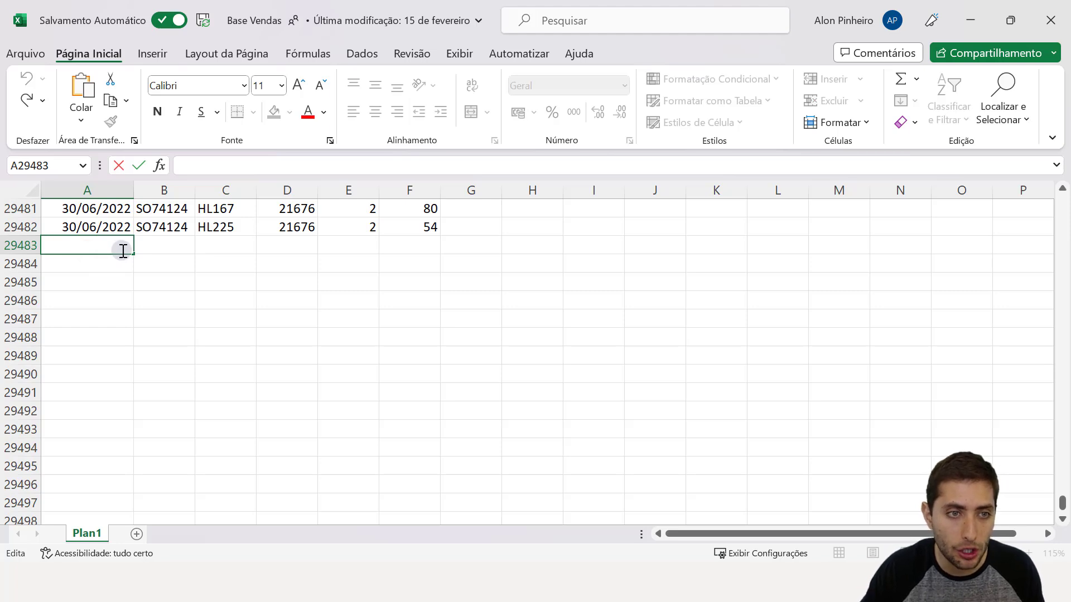
{"action": "key", "text": "Return"}
{"action": "key", "text": "F2"}
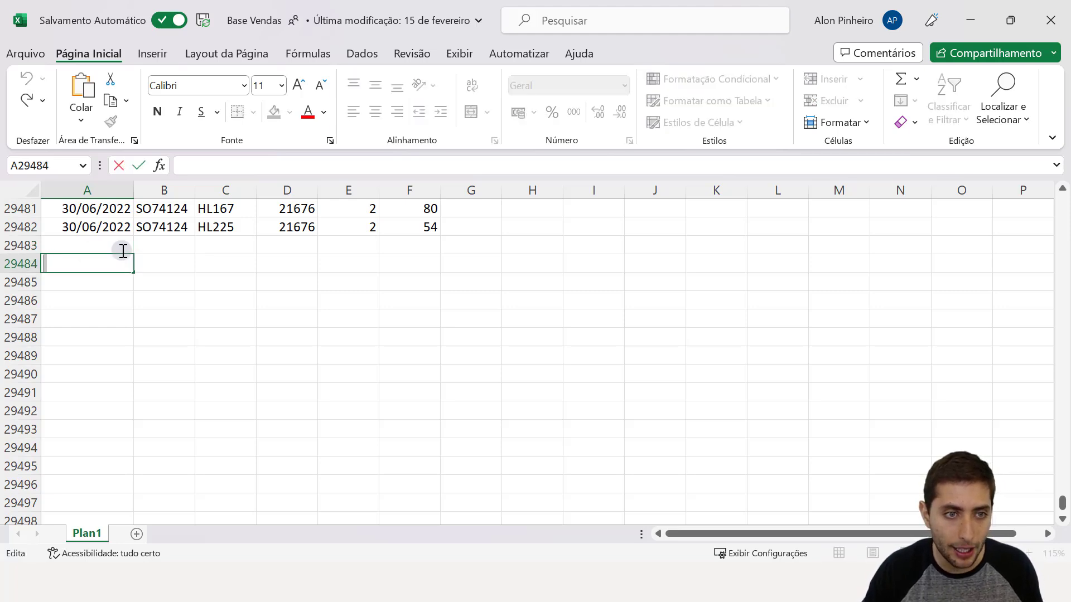
{"action": "key", "text": "Return"}
{"action": "key", "text": "F2"}
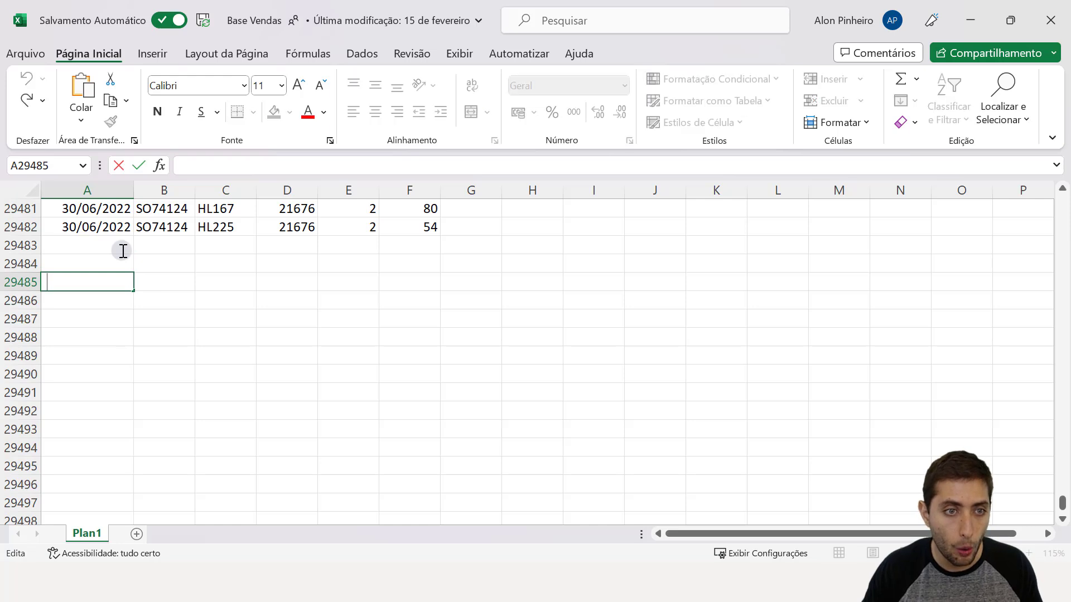
{"action": "key", "text": "Escape"}
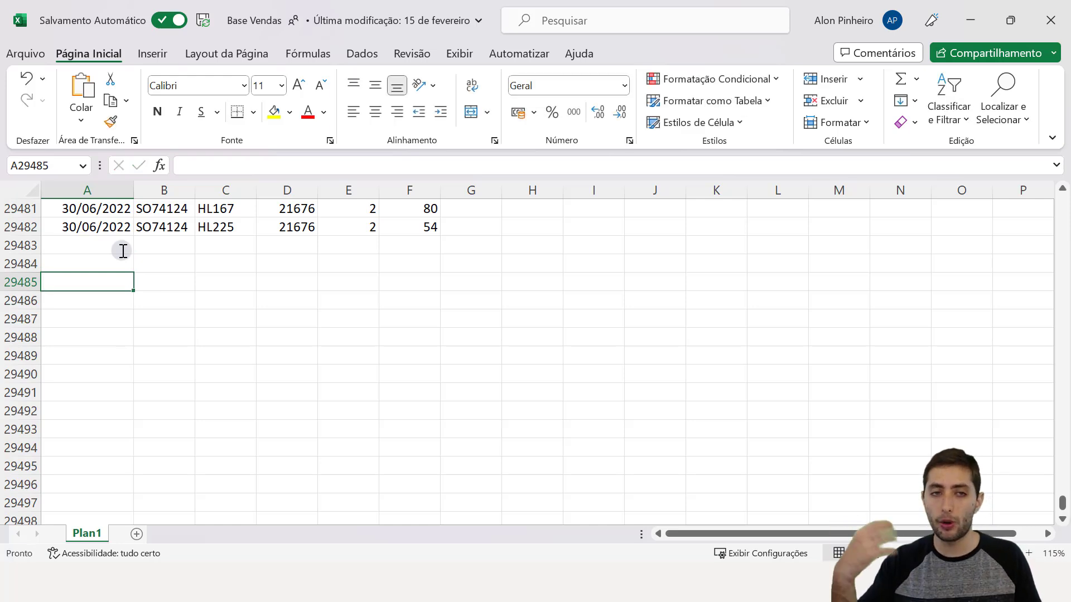
{"action": "key", "text": "Return"}
{"action": "key", "text": "F2"}
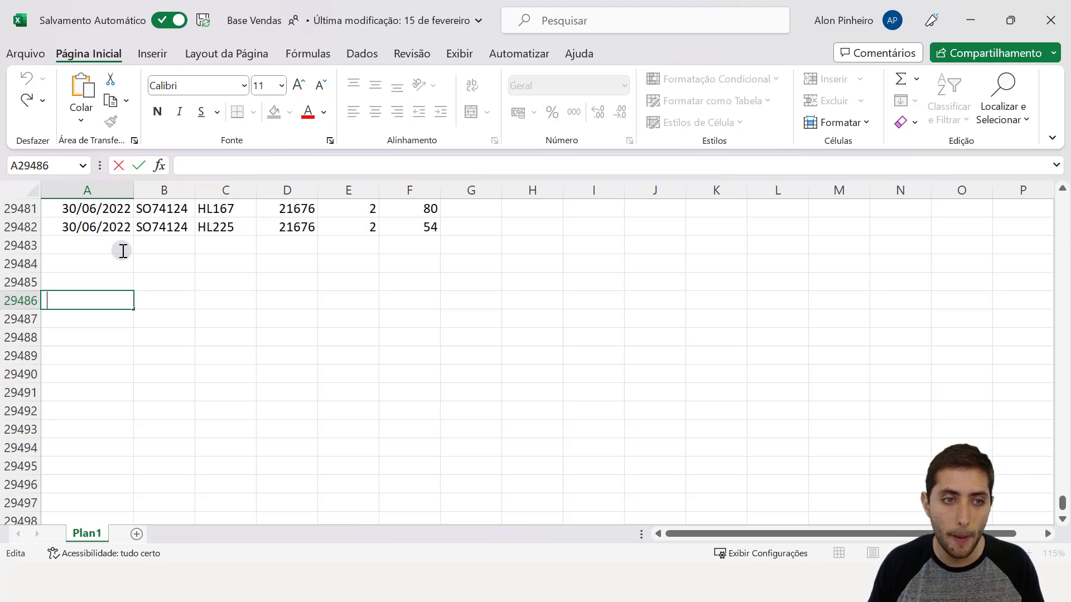
Inspect the contents of cells B29485, A29485 and B29484 without changing them.
{"action": "key", "text": "Tab"}
{"action": "key", "text": "Up"}
{"action": "key", "text": "F2"}
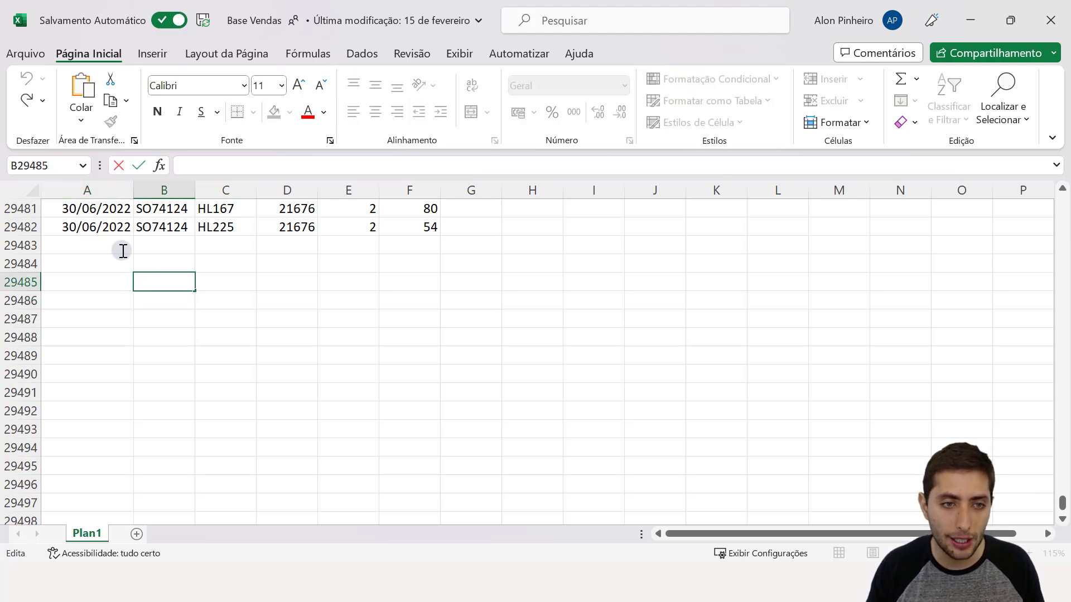
{"action": "key", "text": "shift+Tab"}
{"action": "key", "text": "F2"}
{"action": "key", "text": "Escape"}
{"action": "key", "text": "Up"}
{"action": "key", "text": "Right"}
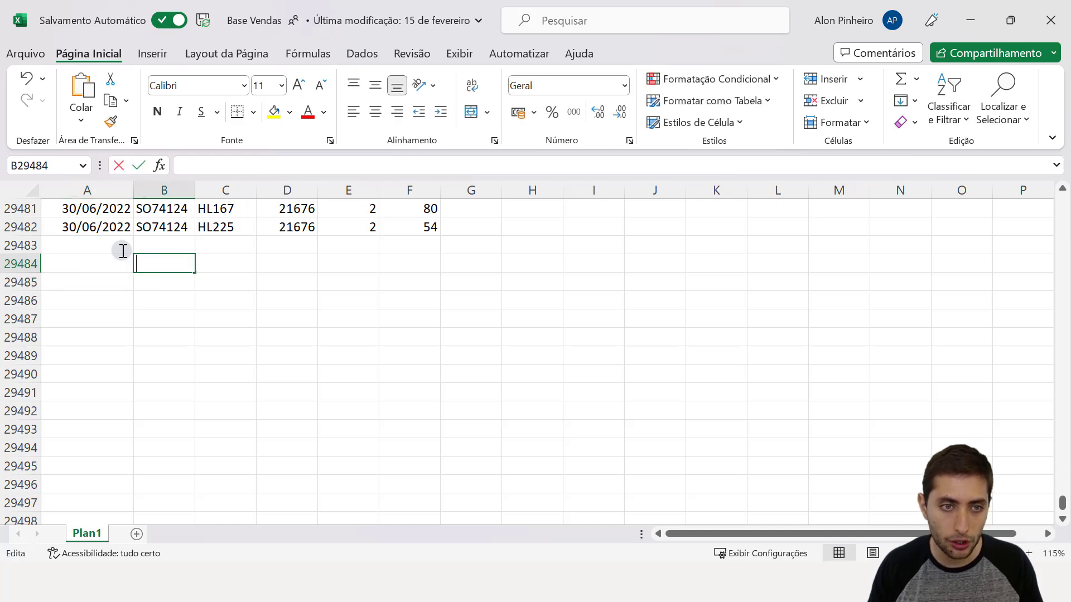
{"action": "key", "text": "F2"}
{"action": "key", "text": "Return"}
{"action": "key", "text": "Left"}
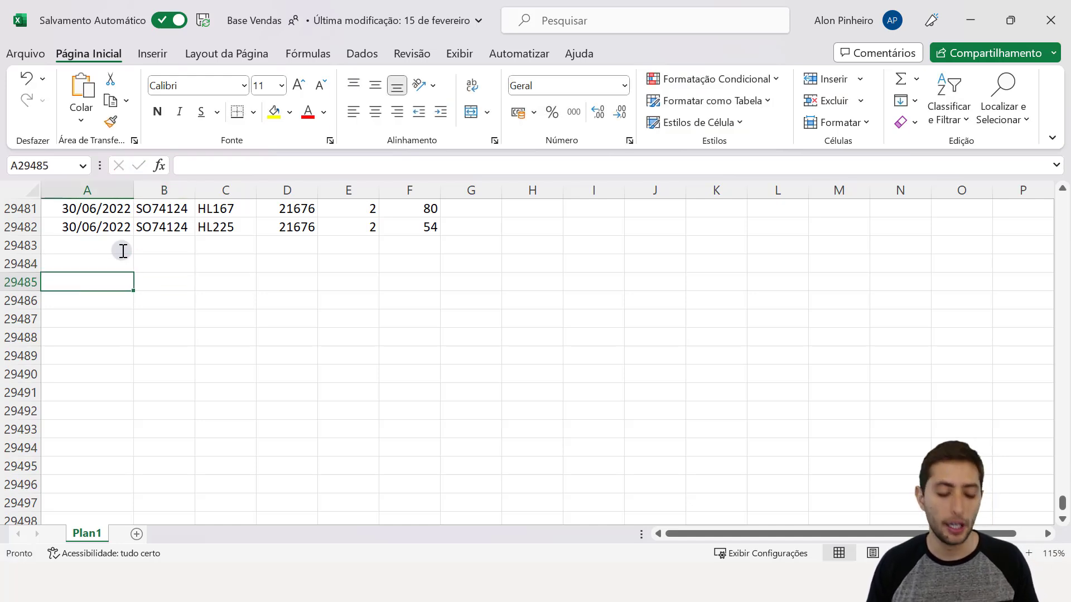
Return to header cell A1 and close the Base Vendas workbook.
{"action": "key", "text": "Up"}
{"action": "key", "text": "Up"}
{"action": "key", "text": "Up"}
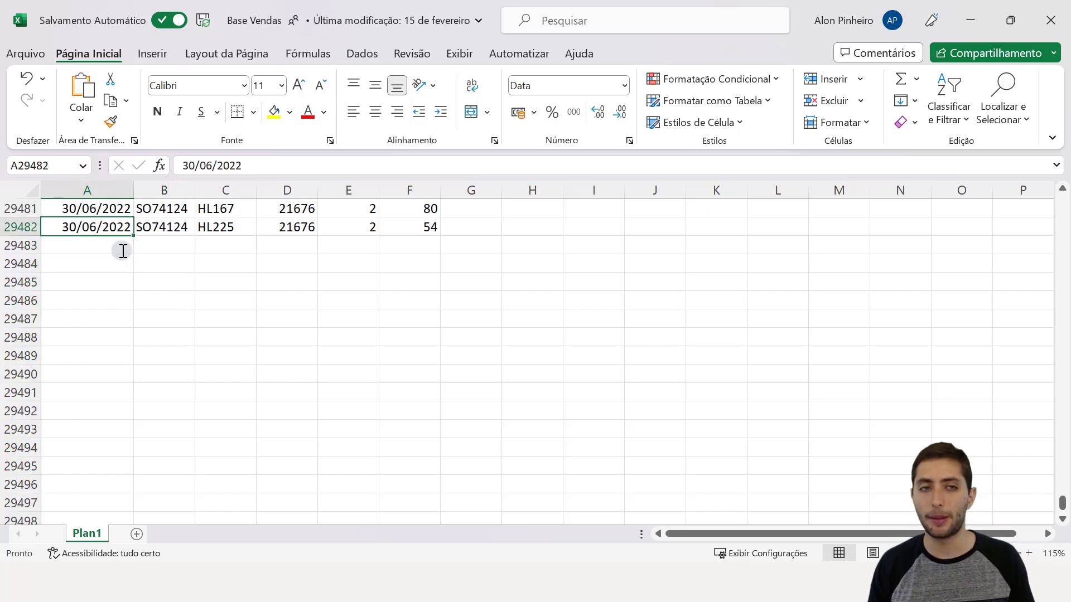
{"action": "key", "text": "ctrl+Home"}
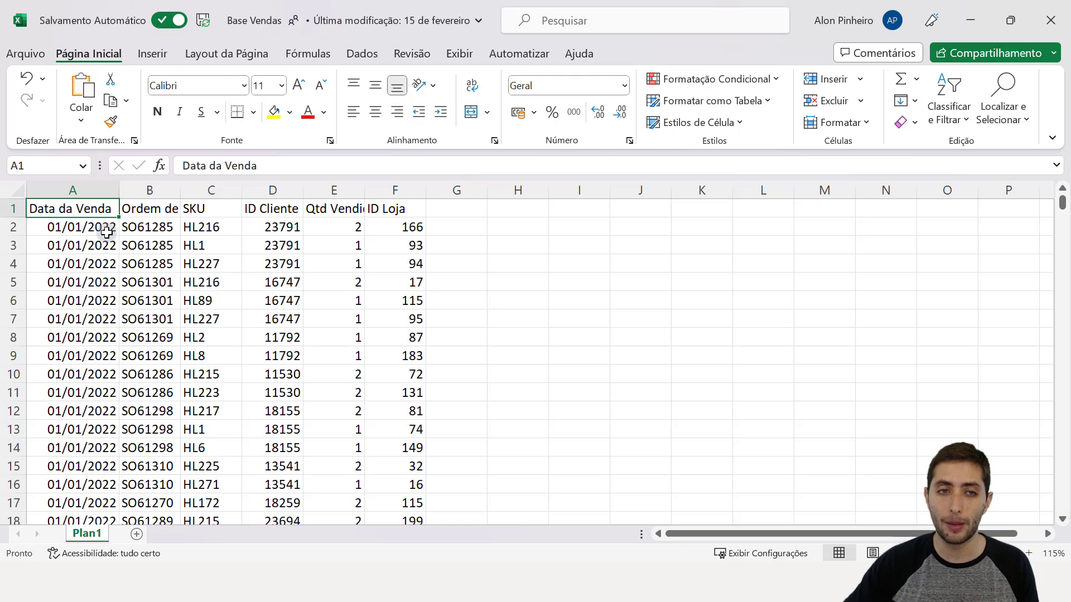
{"action": "left_click", "coordinate": [1058, 29]}
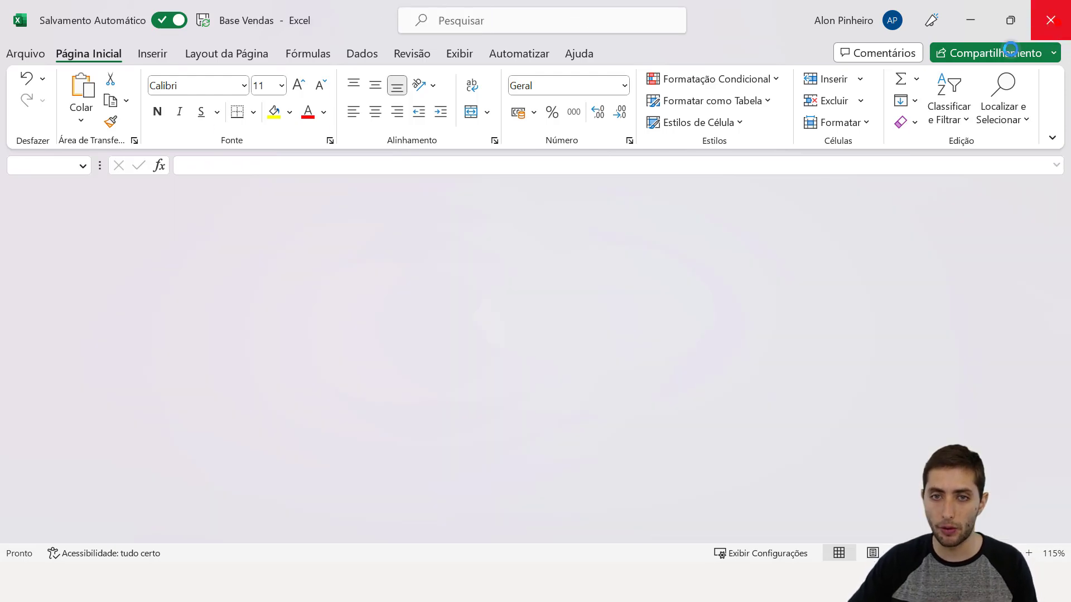
Create a new blank report in Power BI Desktop and dismiss the welcome screen.
{"action": "left_click", "coordinate": [39, 43]}
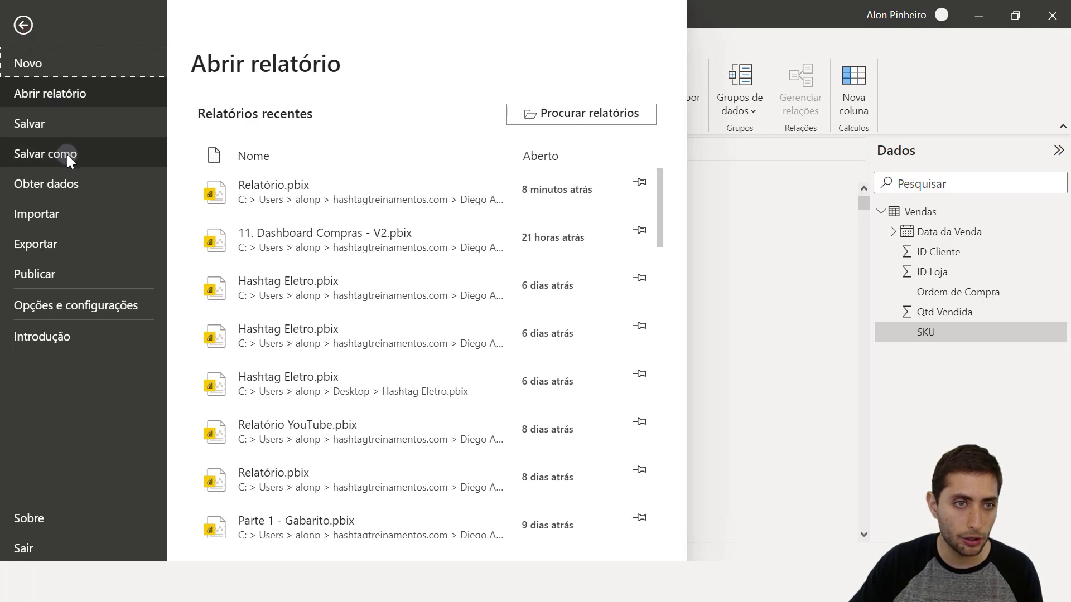
{"action": "left_click", "coordinate": [29, 63]}
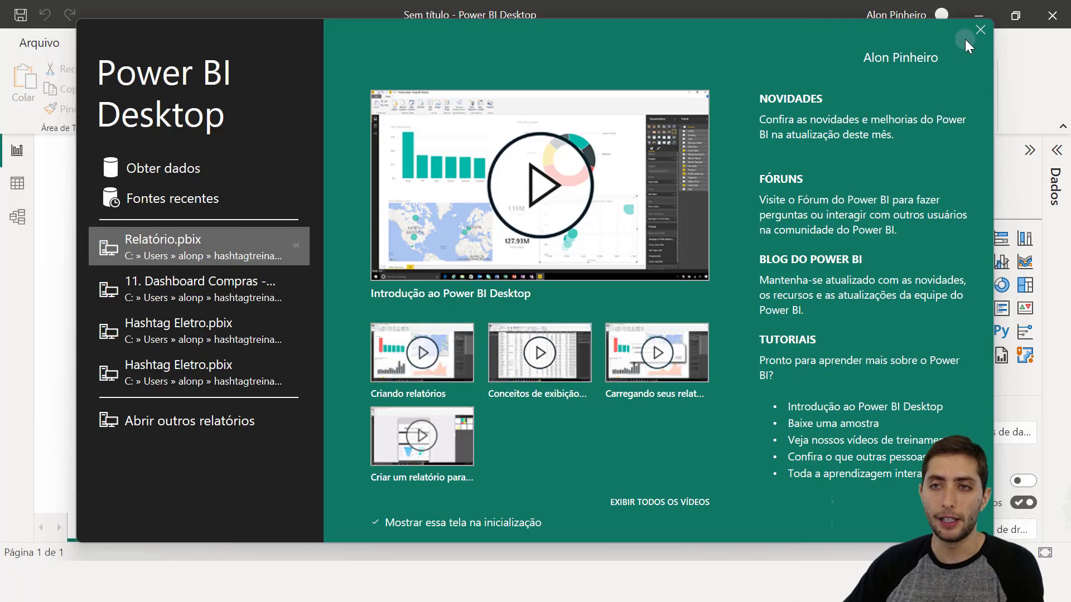
{"action": "left_click", "coordinate": [980, 31]}
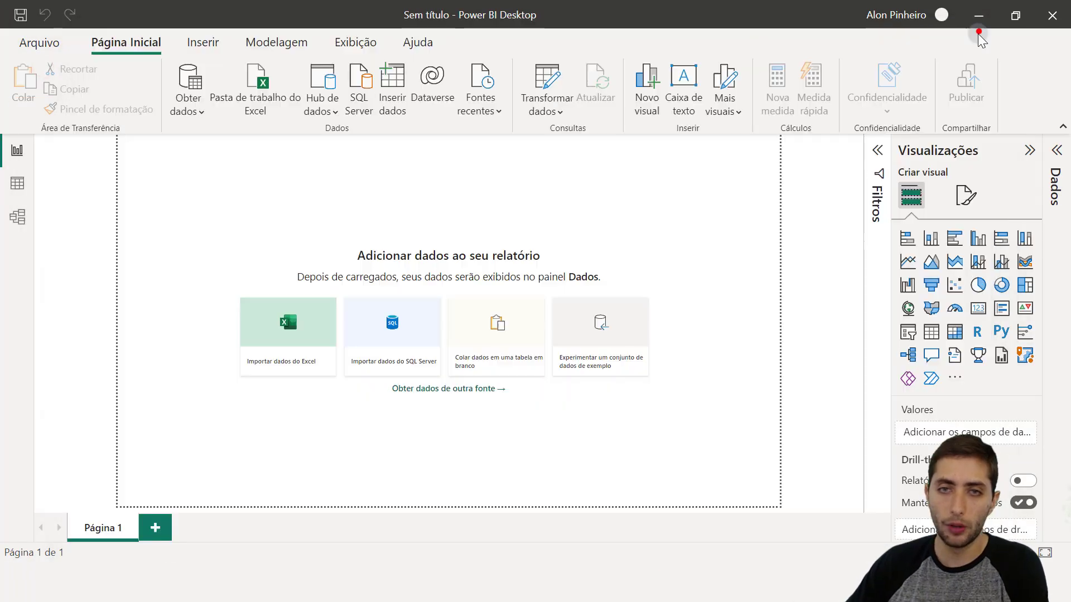
Connect to the Base Vendas Excel workbook in the 03-15 folder and open its Plan1 sheet for data transformation.
{"action": "left_click", "coordinate": [273, 100]}
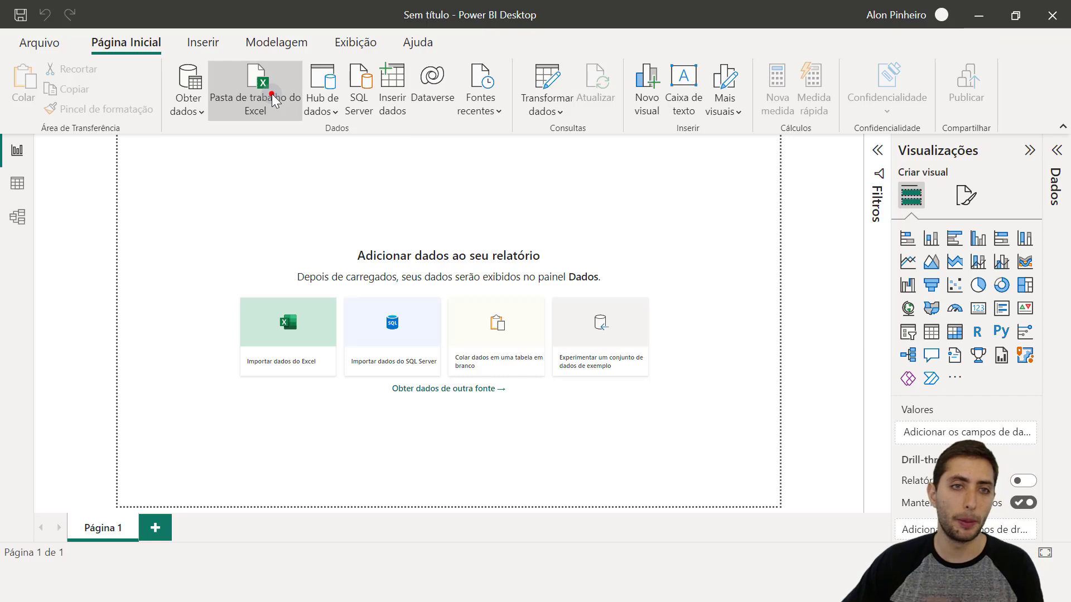
{"action": "left_click", "coordinate": [202, 133]}
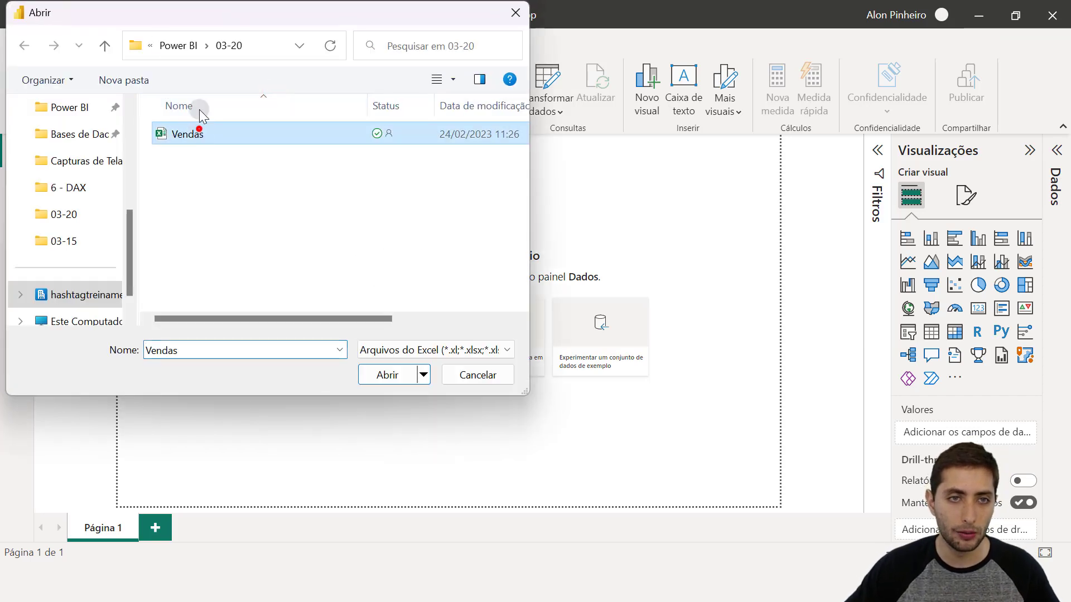
{"action": "left_click", "coordinate": [167, 45]}
{"action": "double_click", "coordinate": [216, 273]}
{"action": "left_click", "coordinate": [179, 133]}
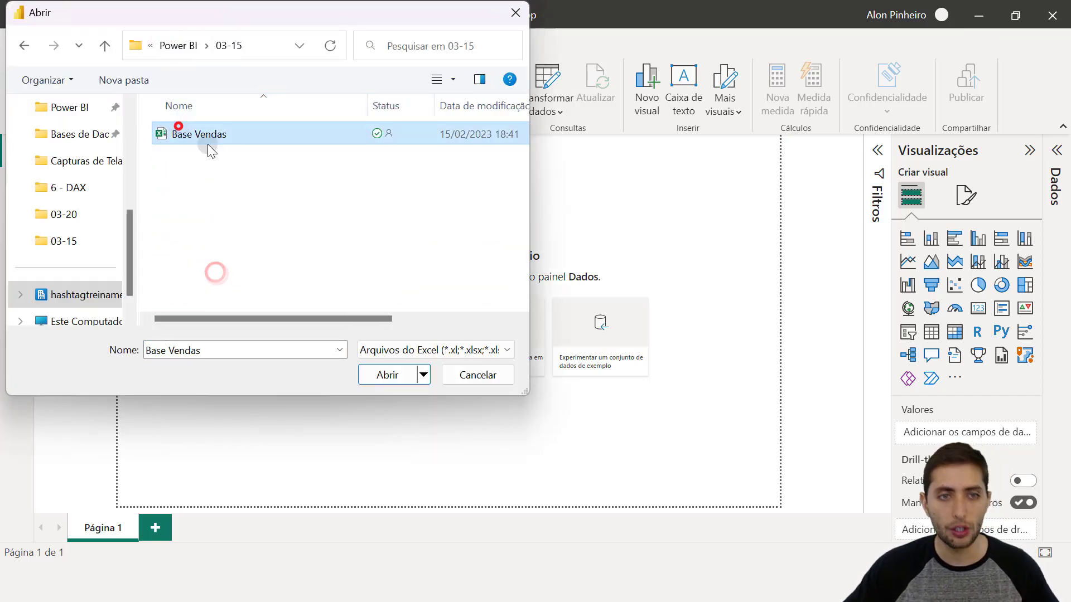
{"action": "left_click", "coordinate": [391, 374]}
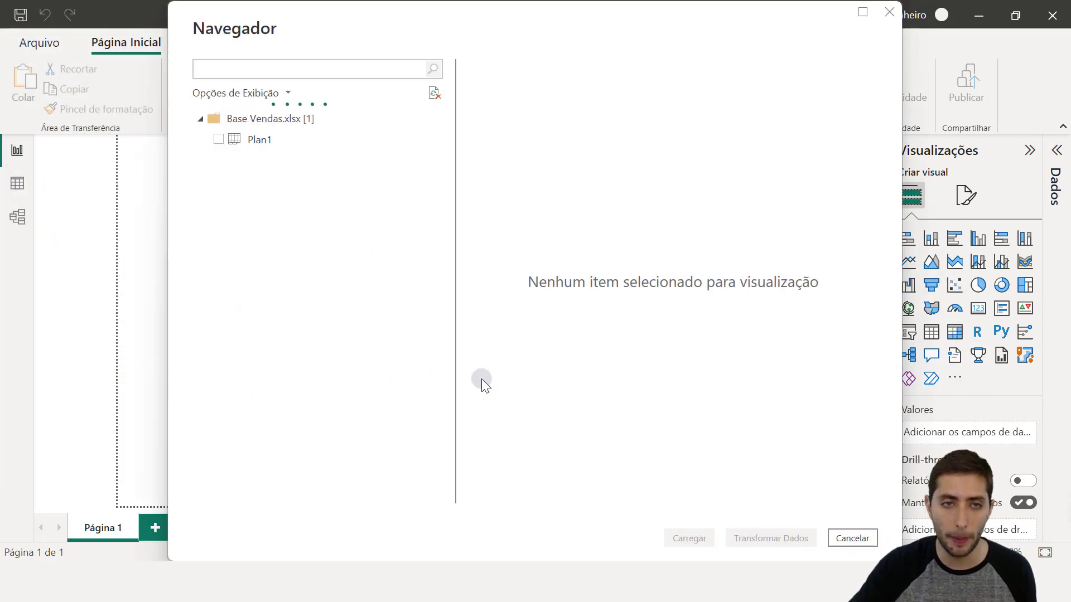
{"action": "left_click", "coordinate": [218, 139]}
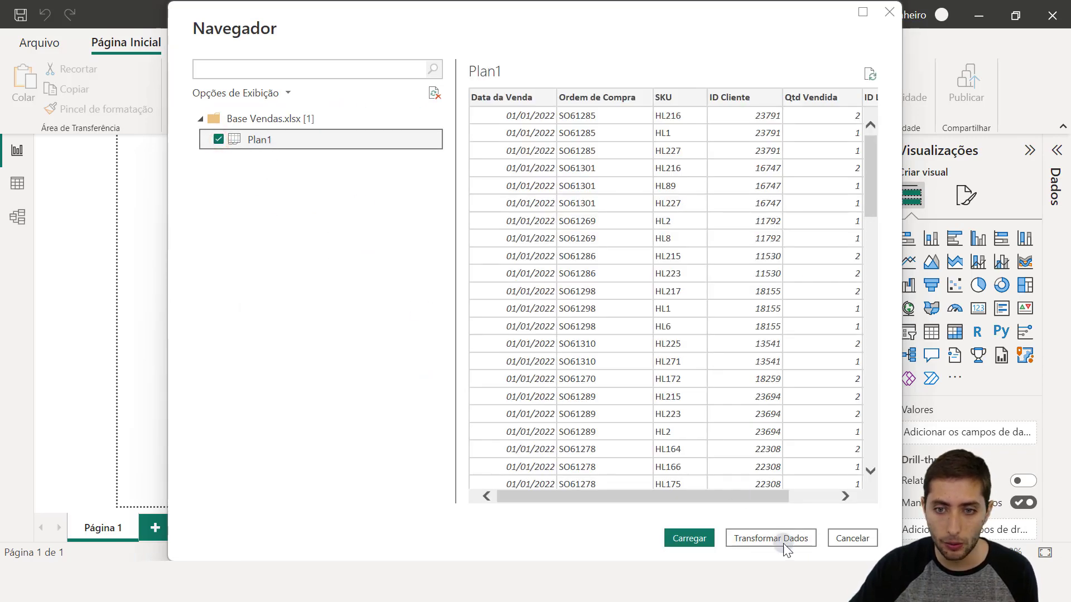
{"action": "left_click", "coordinate": [775, 538]}
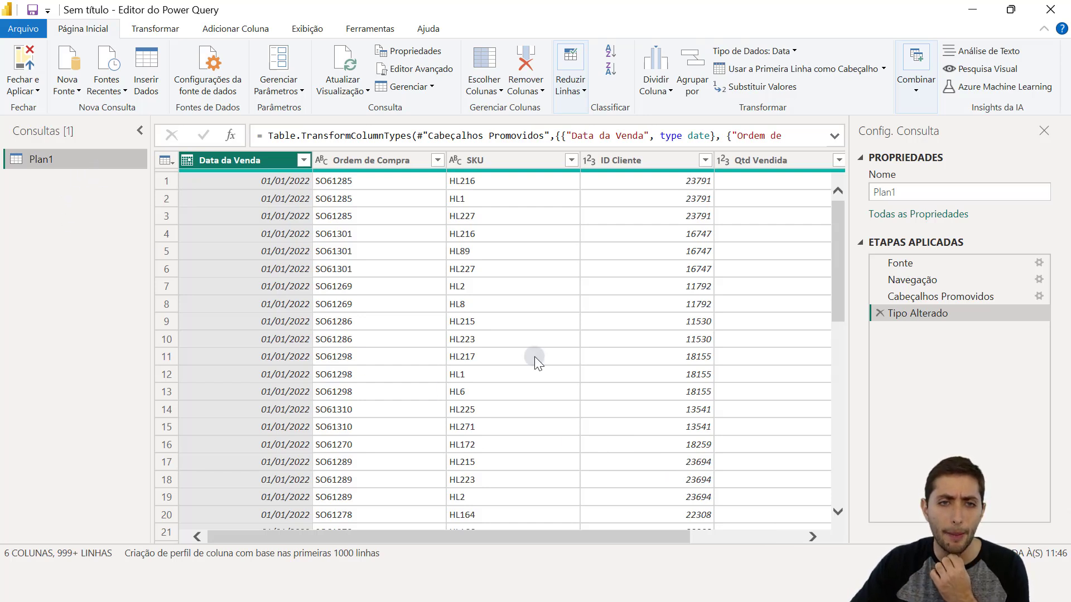
Rename the Plan1 query as Vendas.
{"action": "left_click_drag", "start_coordinate": [567, 538], "coordinate": [601, 497]}
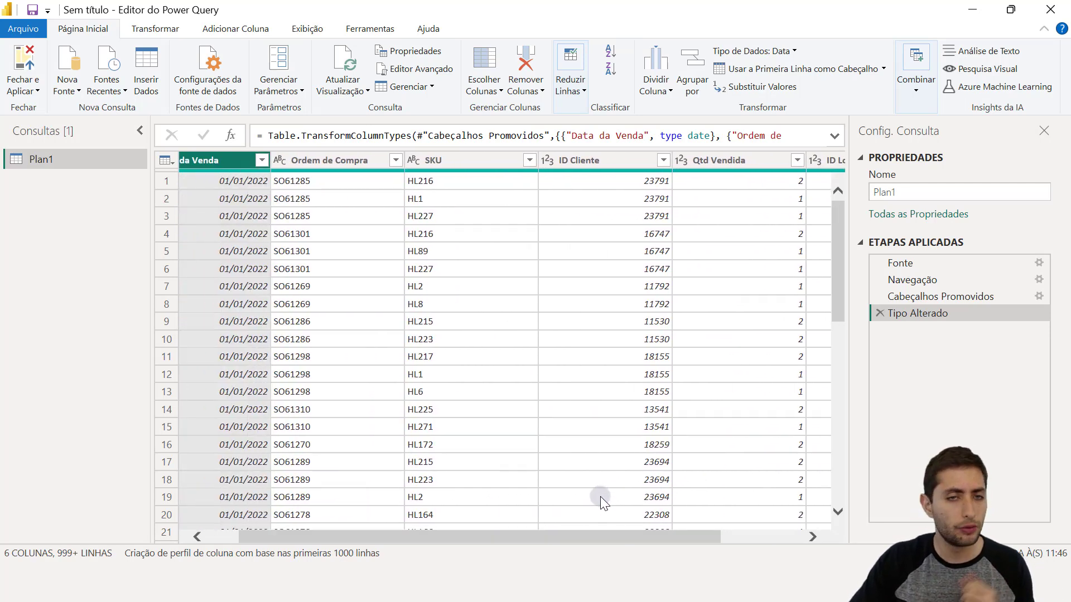
{"action": "double_click", "coordinate": [915, 187]}
{"action": "type", "text": "Vendas"}
{"action": "key", "text": "Return"}
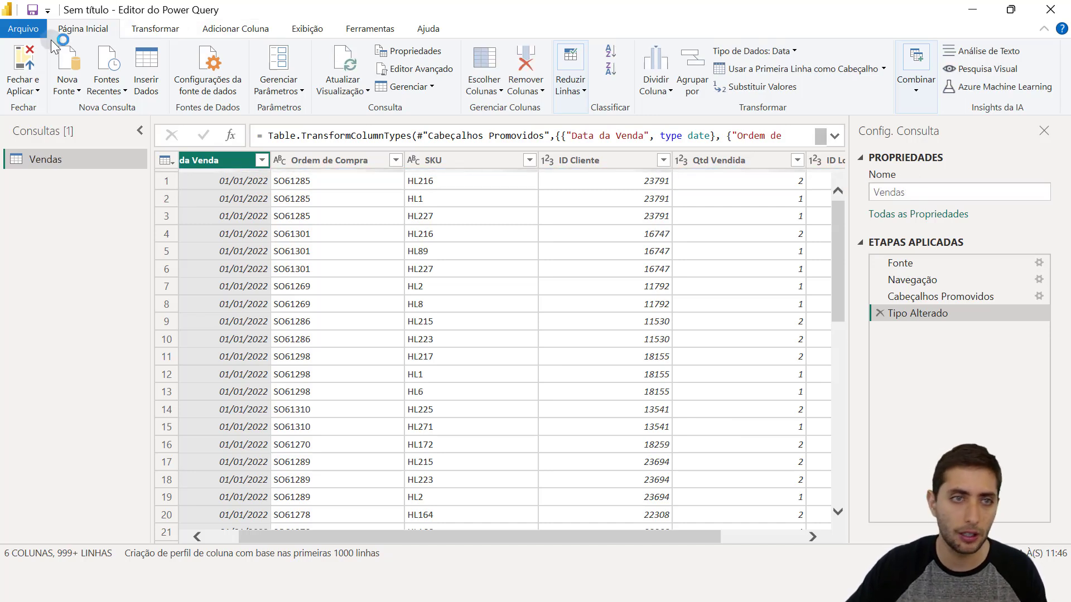
Apply the query changes to the report and show the Vendas records in the data view.
{"action": "left_click", "coordinate": [31, 56]}
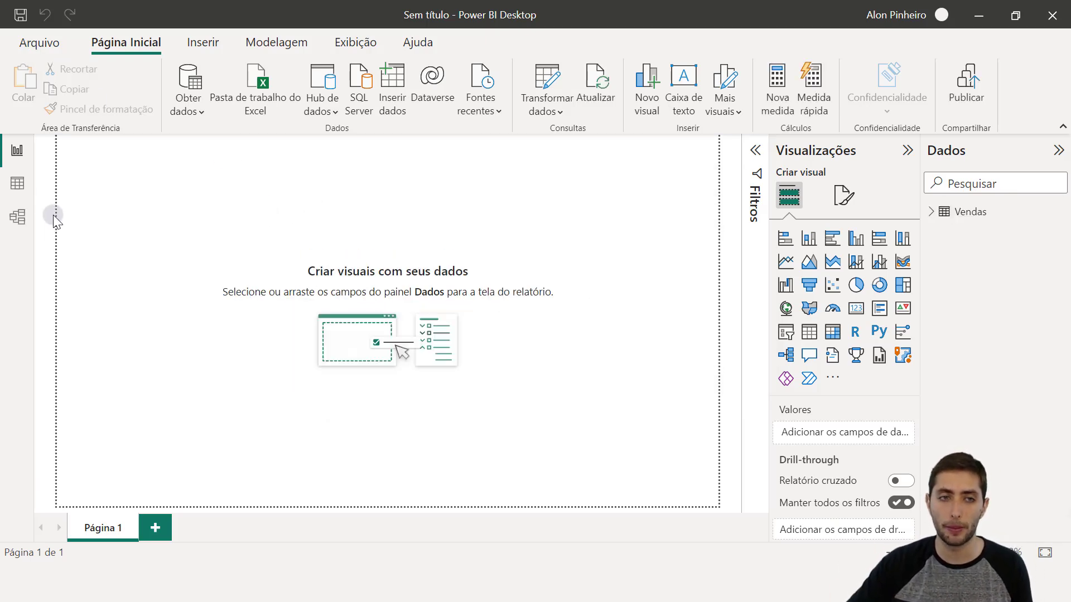
{"action": "left_click", "coordinate": [17, 189]}
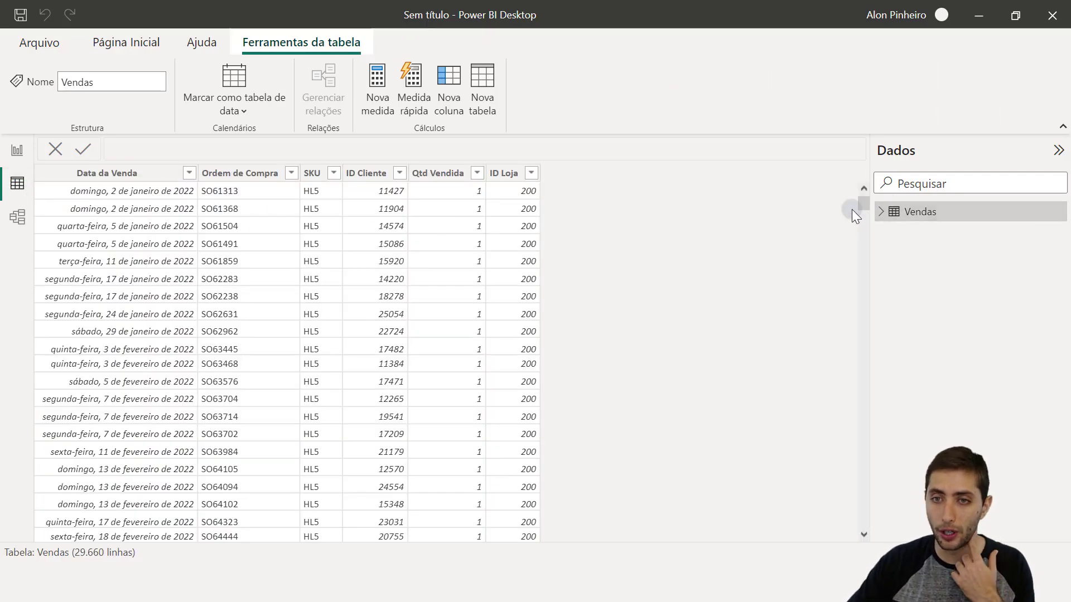
Sort the Vendas table by Data da Venda in ascending order and select the Vendas table.
{"action": "left_click_drag", "start_coordinate": [864, 207], "coordinate": [661, 196]}
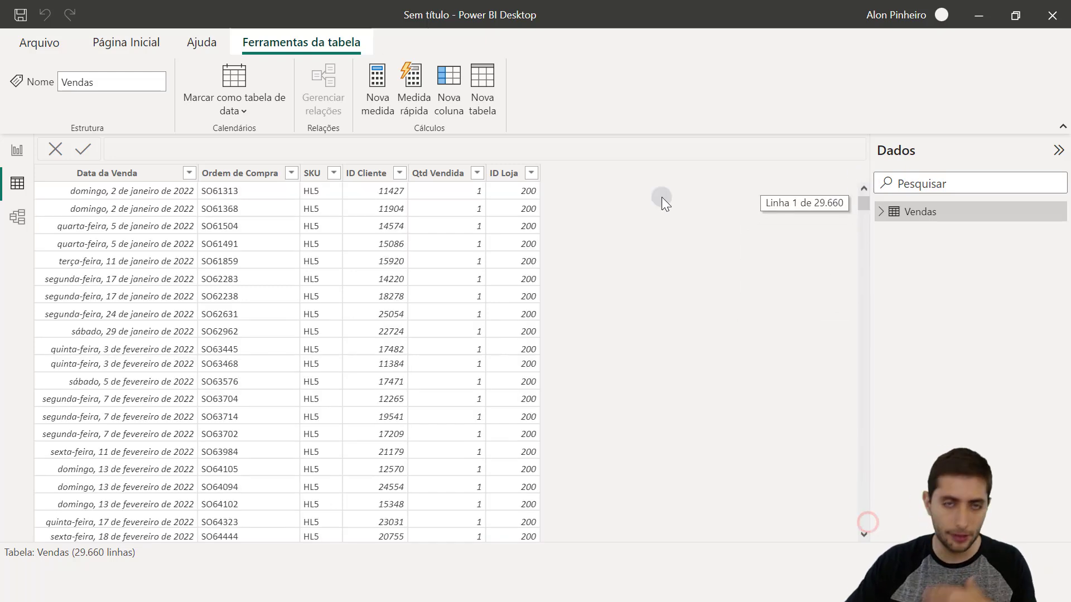
{"action": "left_click", "coordinate": [190, 174]}
{"action": "left_click", "coordinate": [248, 90]}
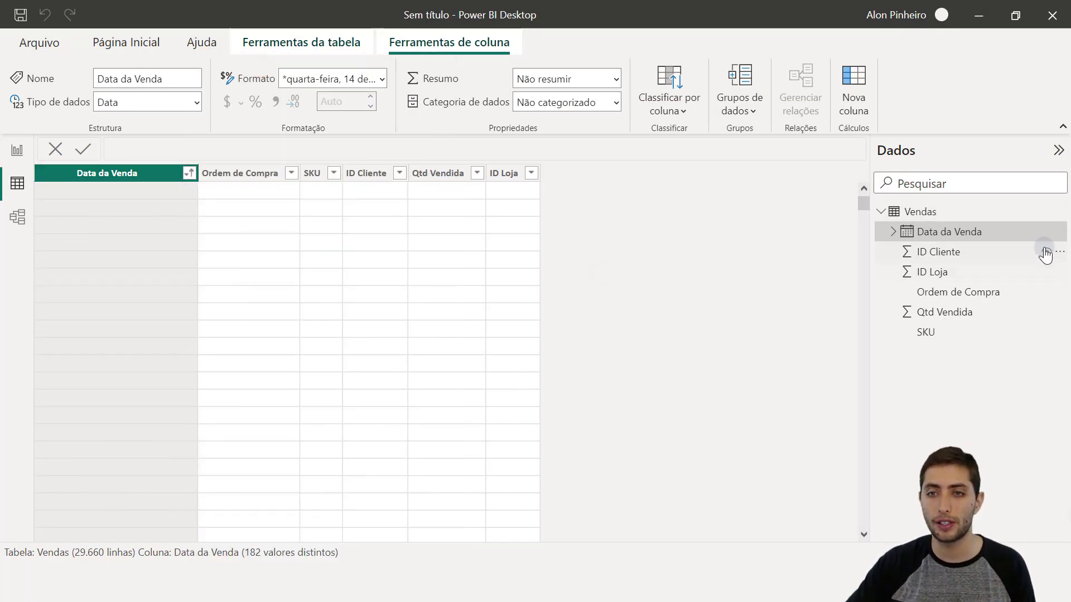
{"action": "left_click", "coordinate": [986, 206]}
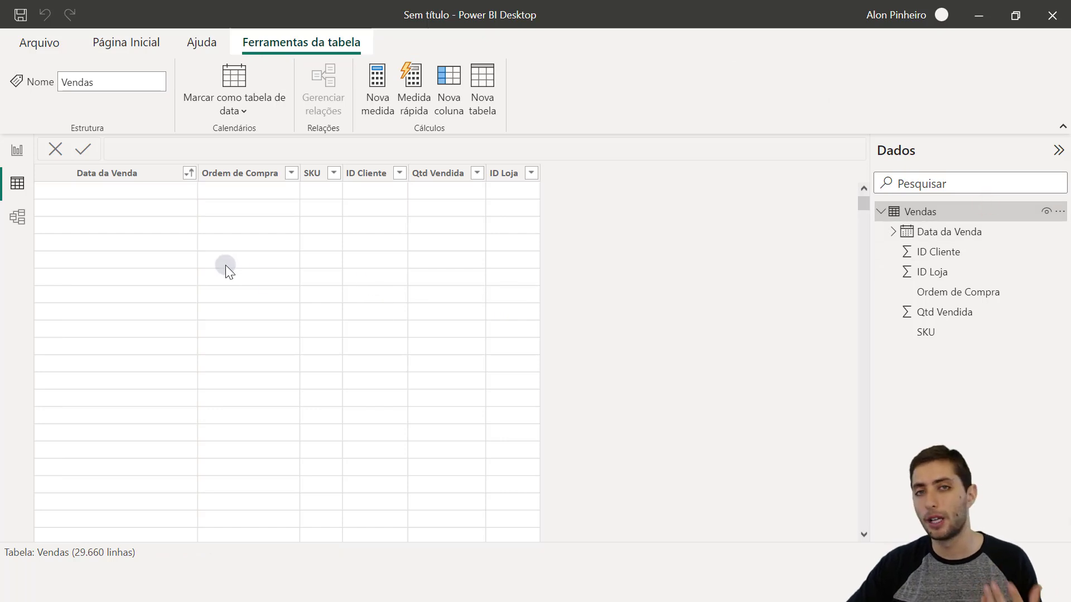
Open the Vendas query for data transformation and remove its blank rows.
{"action": "left_click", "coordinate": [147, 43]}
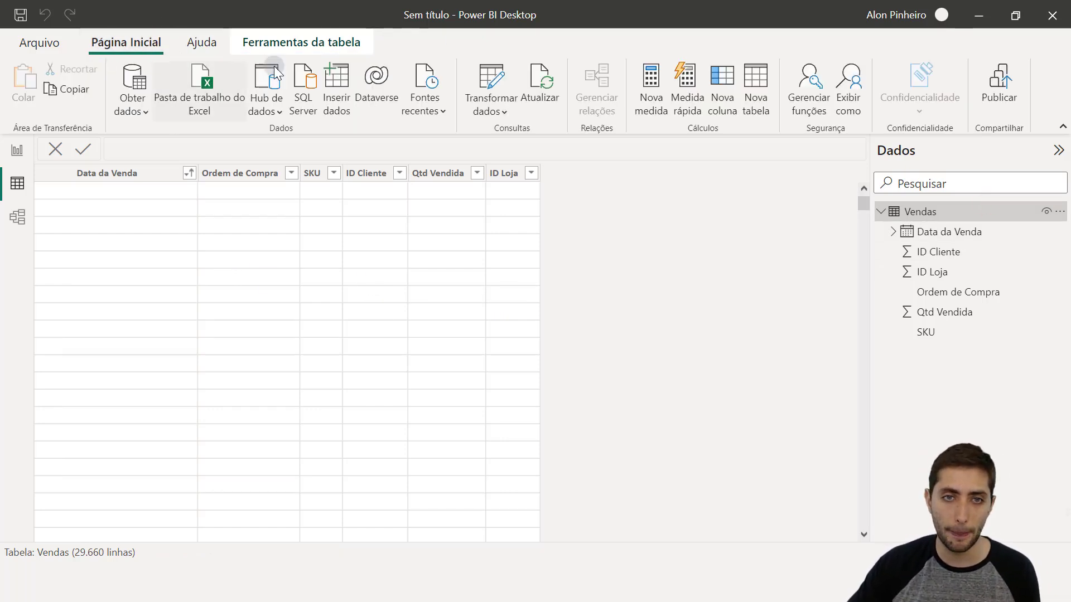
{"action": "left_click", "coordinate": [489, 83]}
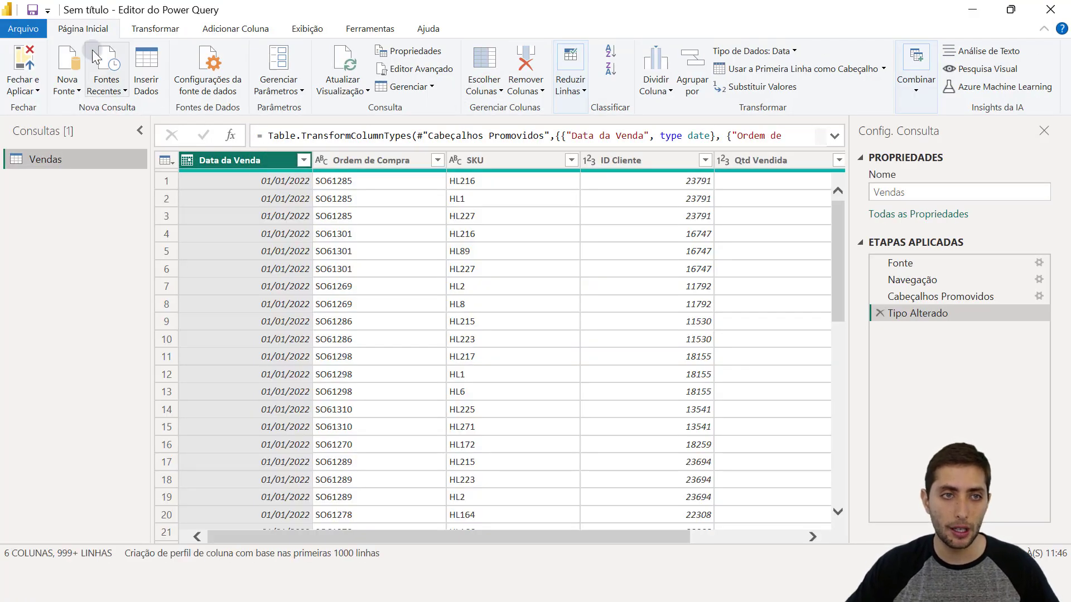
{"action": "left_click", "coordinate": [579, 90]}
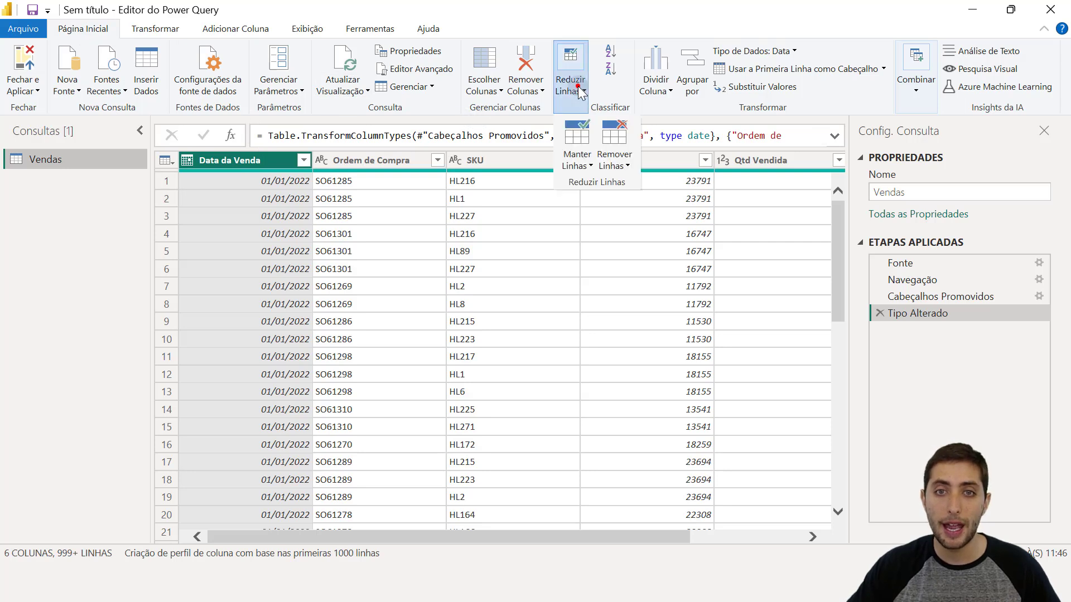
{"action": "left_click", "coordinate": [619, 166]}
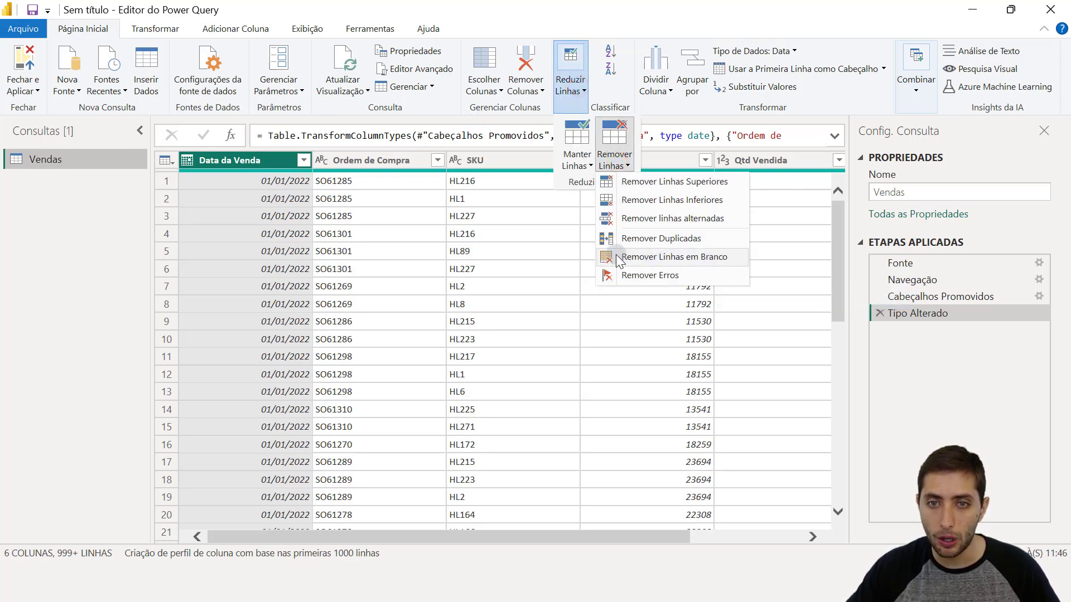
{"action": "left_click", "coordinate": [694, 256]}
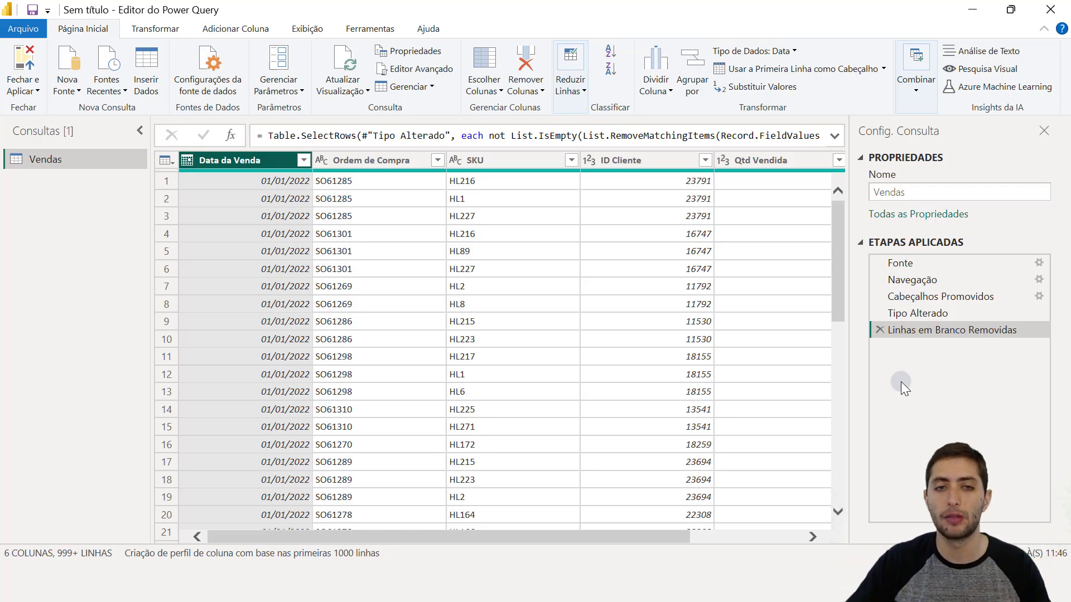
Close the query editor, apply the blank-row removal to the report, and check the Vendas records.
{"action": "left_click", "coordinate": [25, 62]}
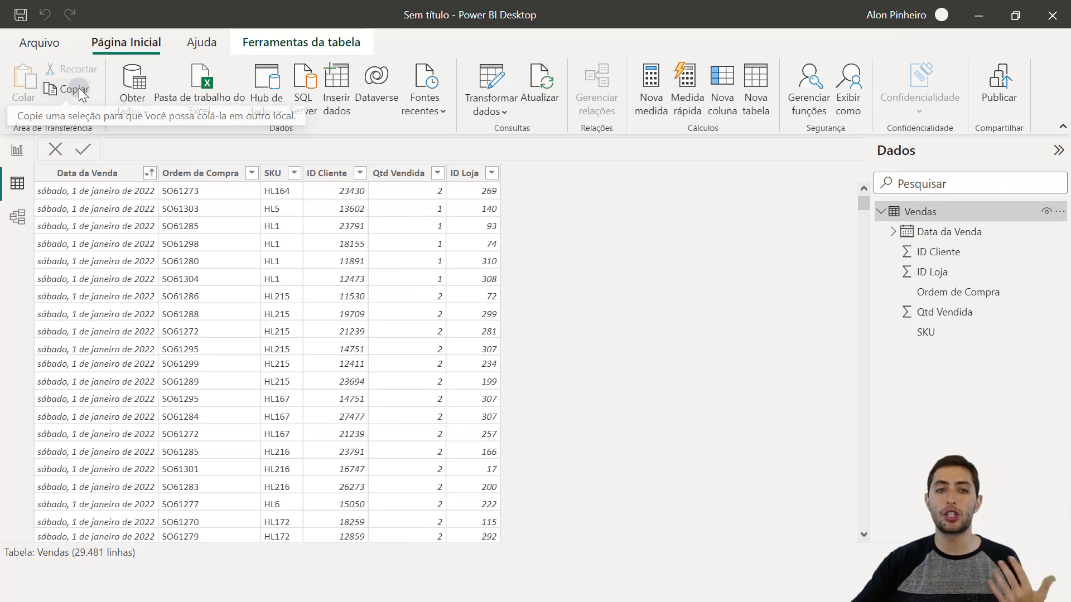
{"action": "left_click", "coordinate": [826, 292]}
{"action": "left_click_drag", "start_coordinate": [864, 202], "coordinate": [855, 163]}
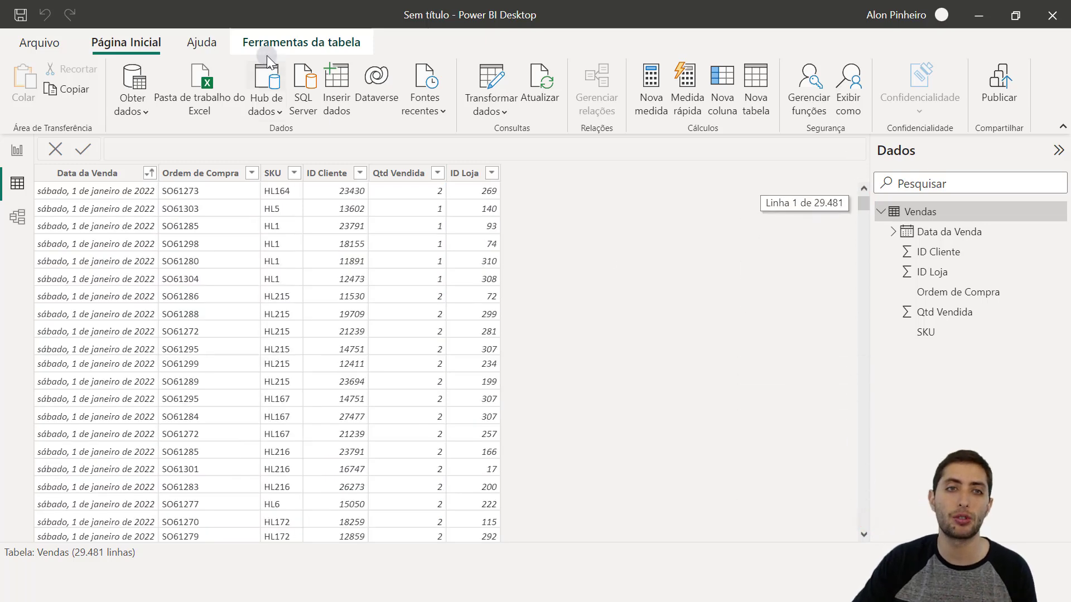
Reopen the Vendas query for data transformation and examine its columns through ID Loja and its rows.
{"action": "left_click", "coordinate": [496, 76]}
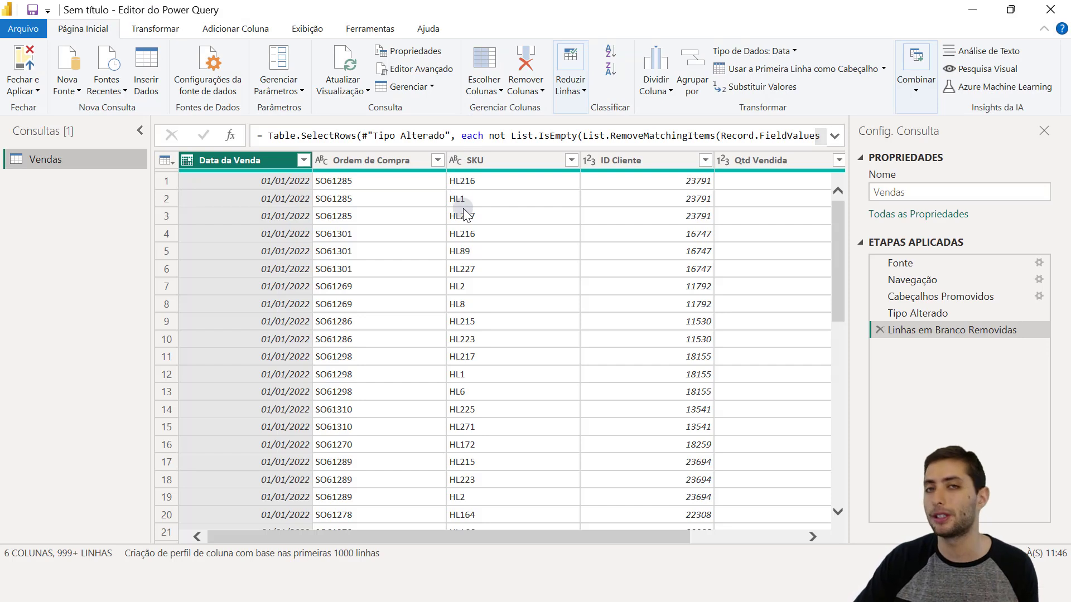
{"action": "left_click_drag", "start_coordinate": [600, 531], "coordinate": [761, 533]}
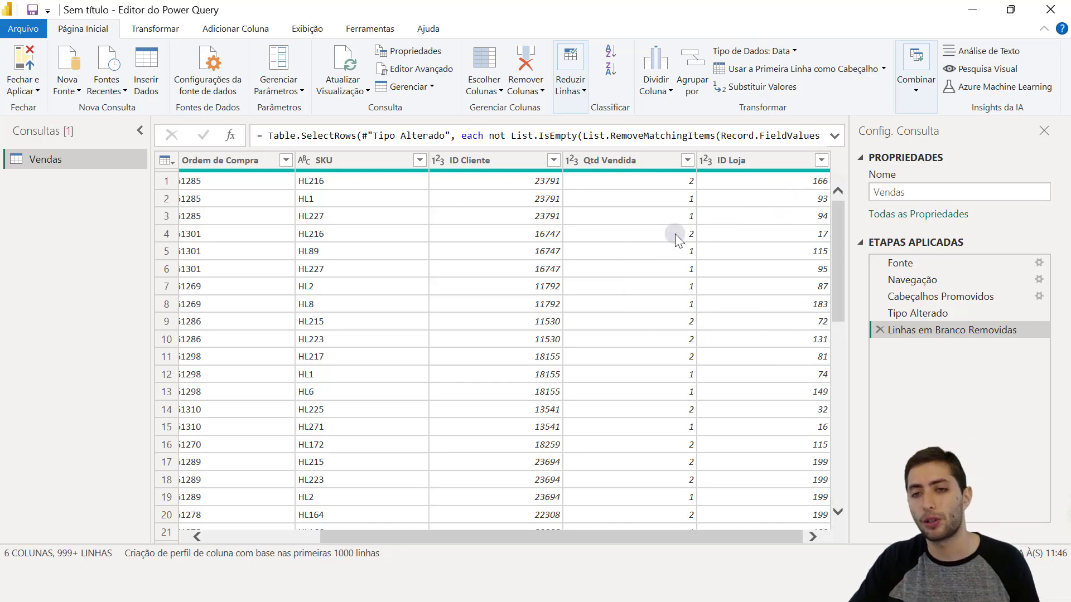
{"action": "left_click_drag", "start_coordinate": [701, 539], "coordinate": [718, 507]}
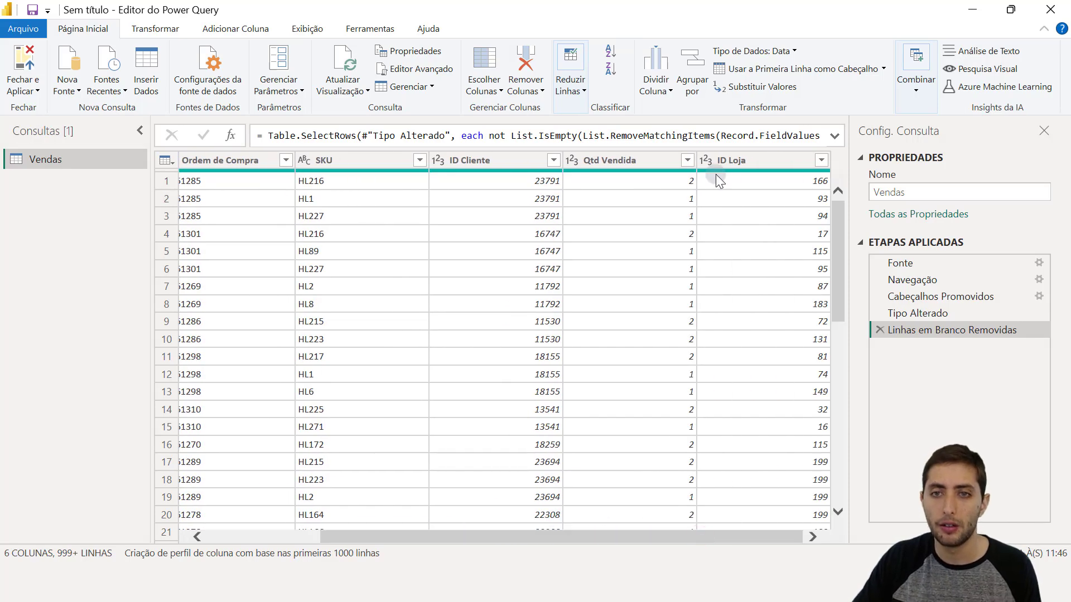
{"action": "left_click", "coordinate": [746, 162]}
{"action": "right_click", "coordinate": [744, 162]}
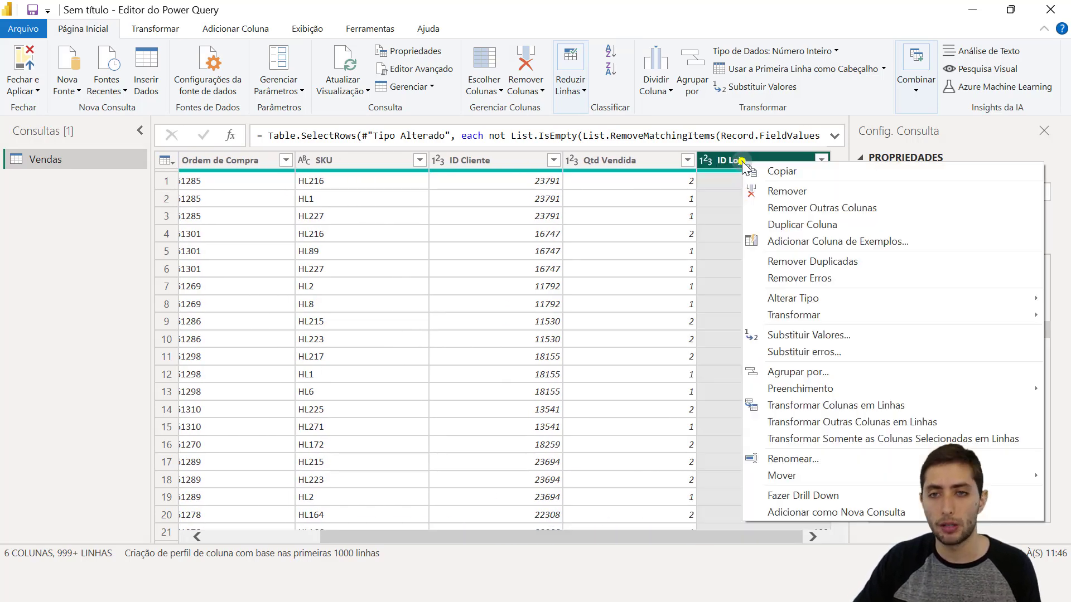
{"action": "left_click", "coordinate": [733, 162]}
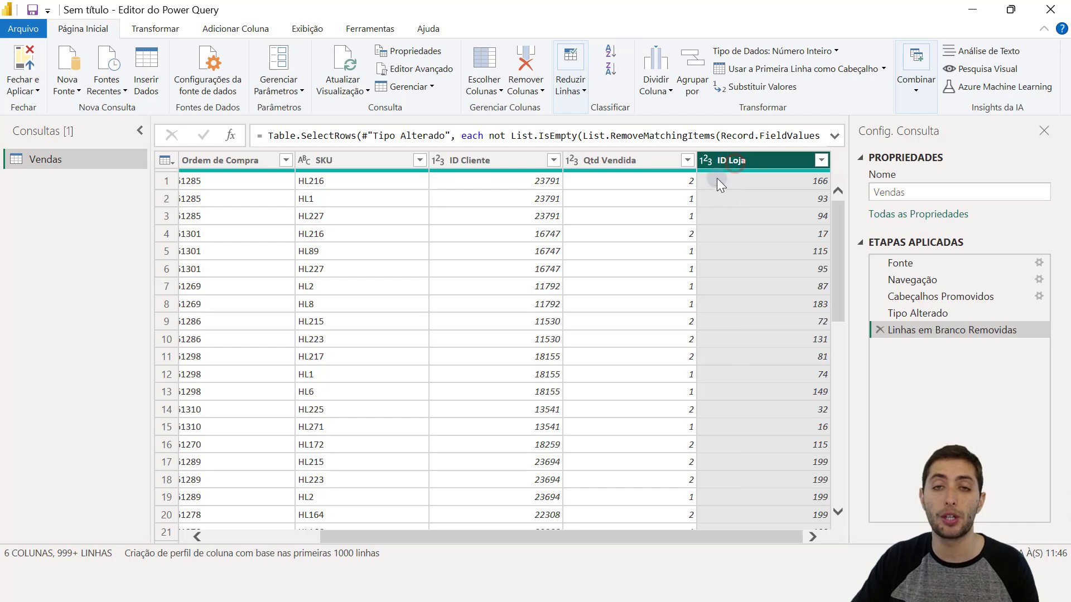
{"action": "left_click_drag", "start_coordinate": [731, 535], "coordinate": [554, 520]}
{"action": "scroll", "coordinate": [447, 413], "scroll_direction": "down", "scroll_amount": 10}
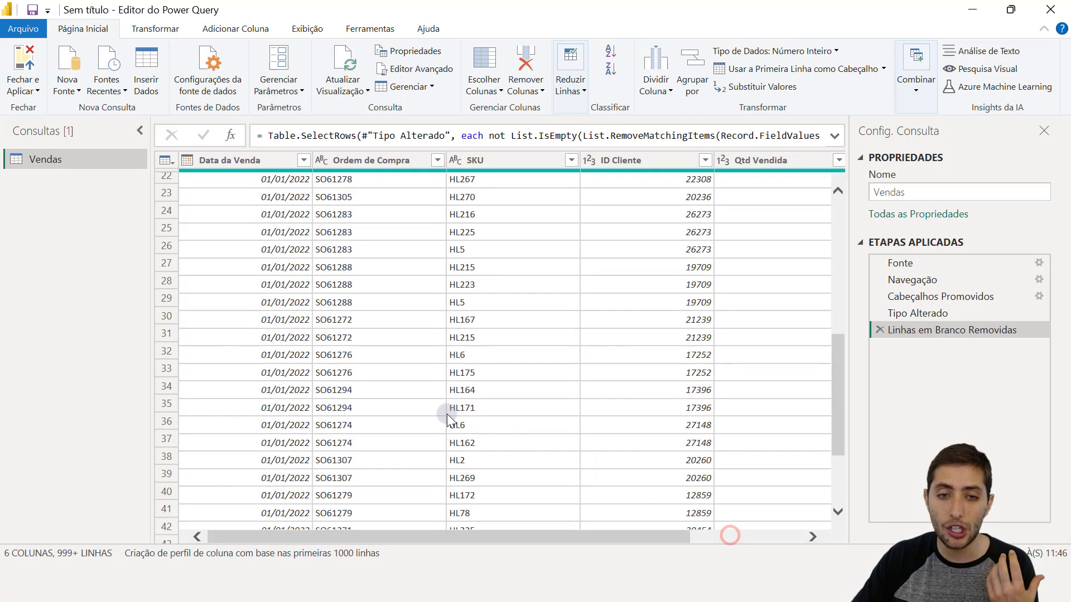
{"action": "scroll", "coordinate": [467, 418], "scroll_direction": "up", "scroll_amount": 10}
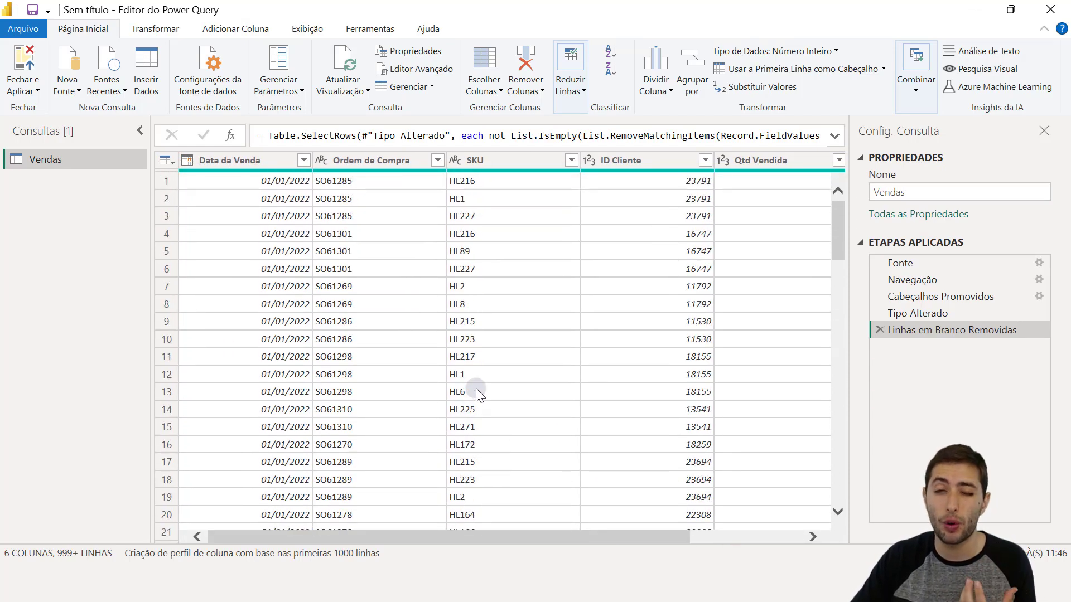
{"action": "scroll", "coordinate": [427, 309], "scroll_direction": "down", "scroll_amount": 15}
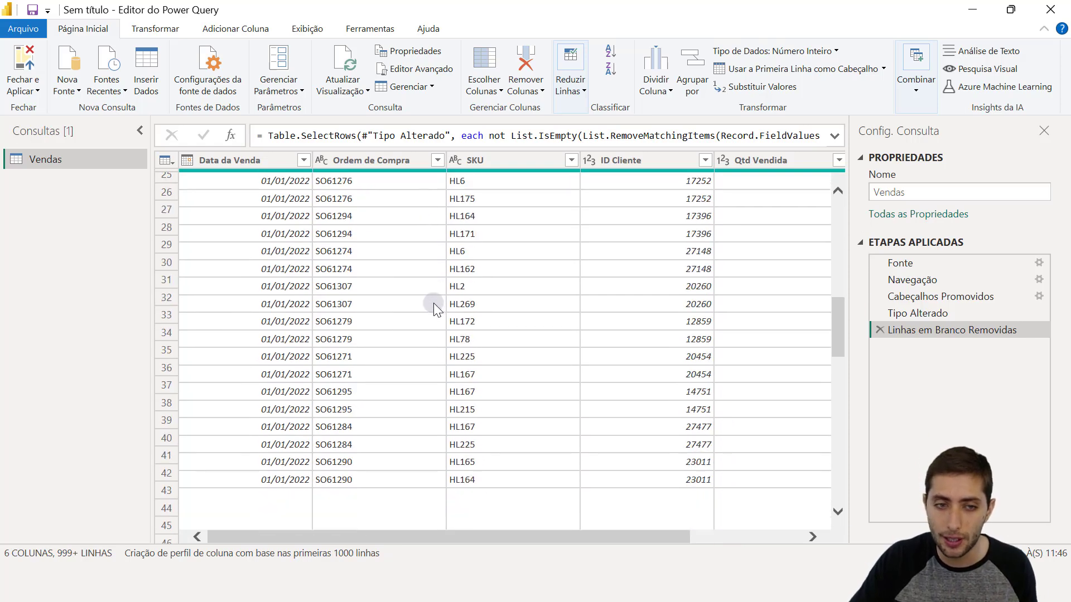
{"action": "scroll", "coordinate": [430, 302], "scroll_direction": "up", "scroll_amount": 15}
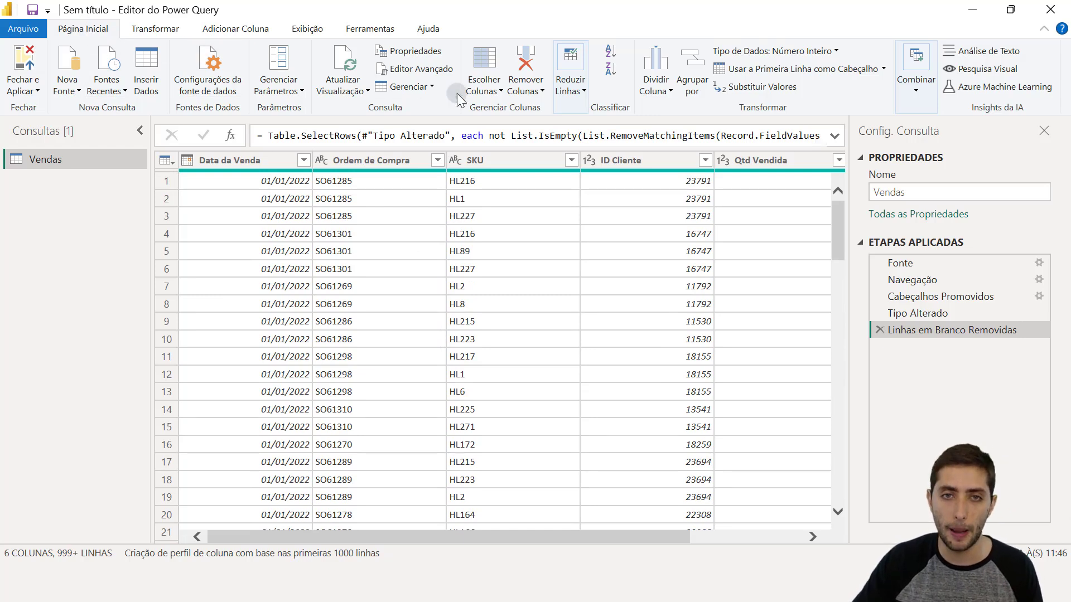
Review the row removal options for the Vendas query without applying any, and return to the report's data view.
{"action": "left_click", "coordinate": [566, 93]}
{"action": "left_click", "coordinate": [614, 167]}
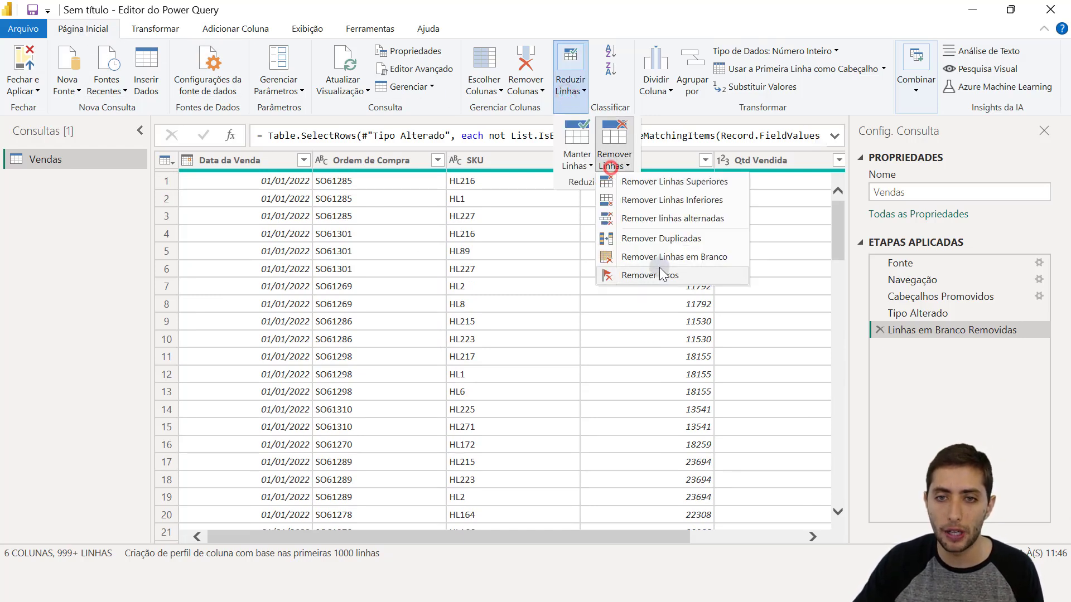
{"action": "left_click", "coordinate": [113, 272]}
{"action": "left_click", "coordinate": [17, 48]}
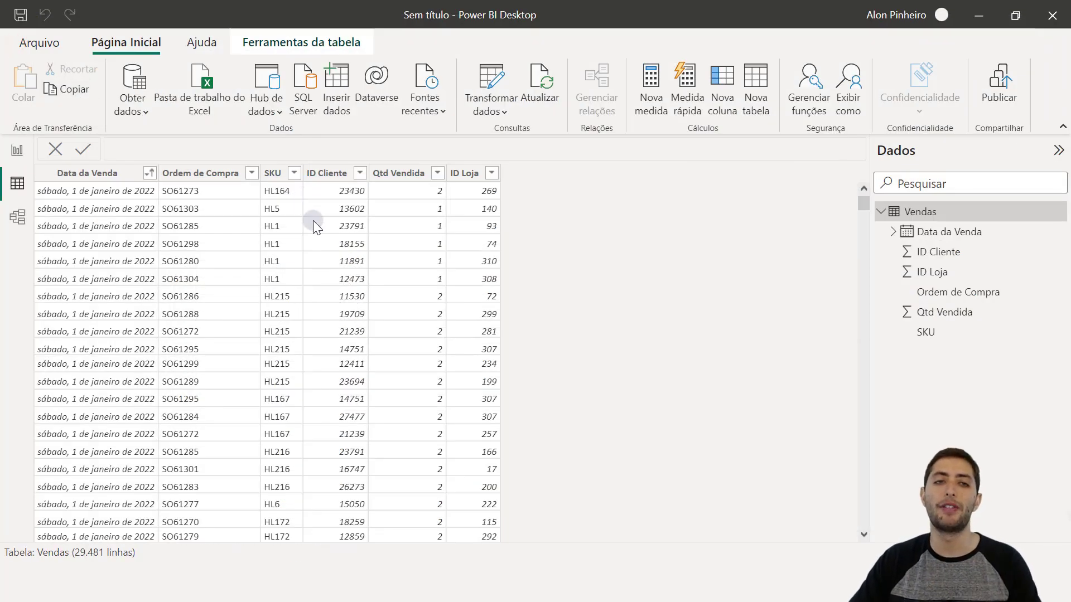